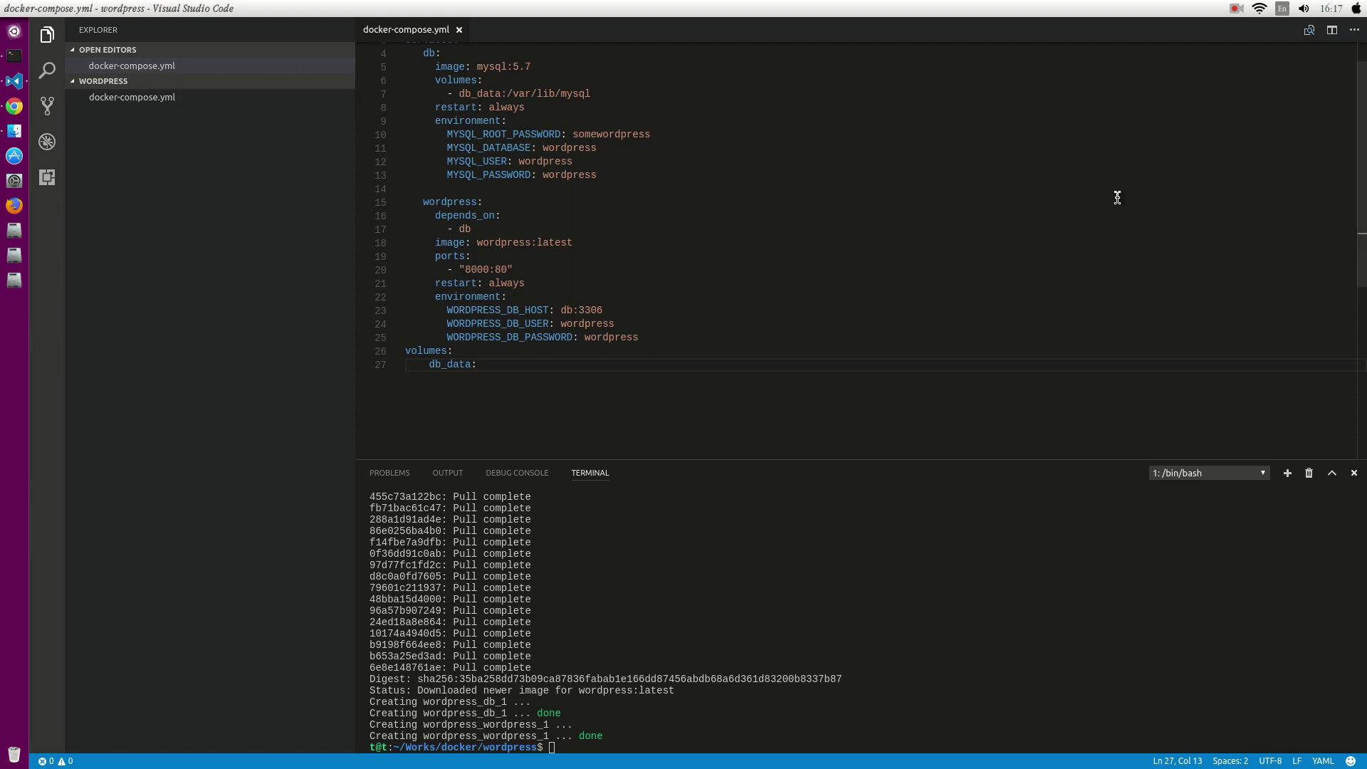
{"action": "left_click", "coordinate": [958, 272]}
{"action": "scroll", "coordinate": [960, 271], "scroll_direction": "up", "scroll_amount": 1}
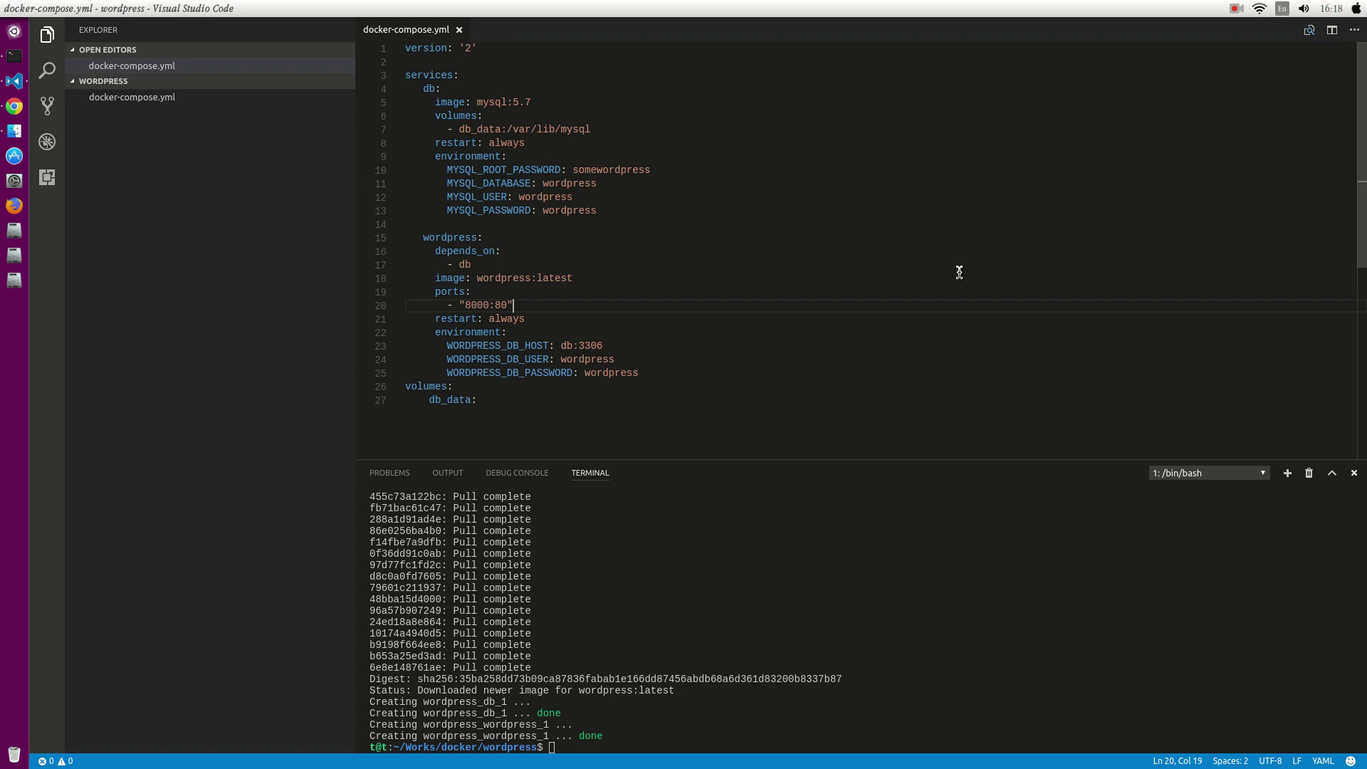
{"action": "left_click", "coordinate": [492, 101]}
{"action": "key", "text": "Home"}
{"action": "double_click", "coordinate": [431, 75]}
{"action": "key", "text": "Down"}
{"action": "key", "text": "shift+Right"}
{"action": "key", "text": "shift+Right"}
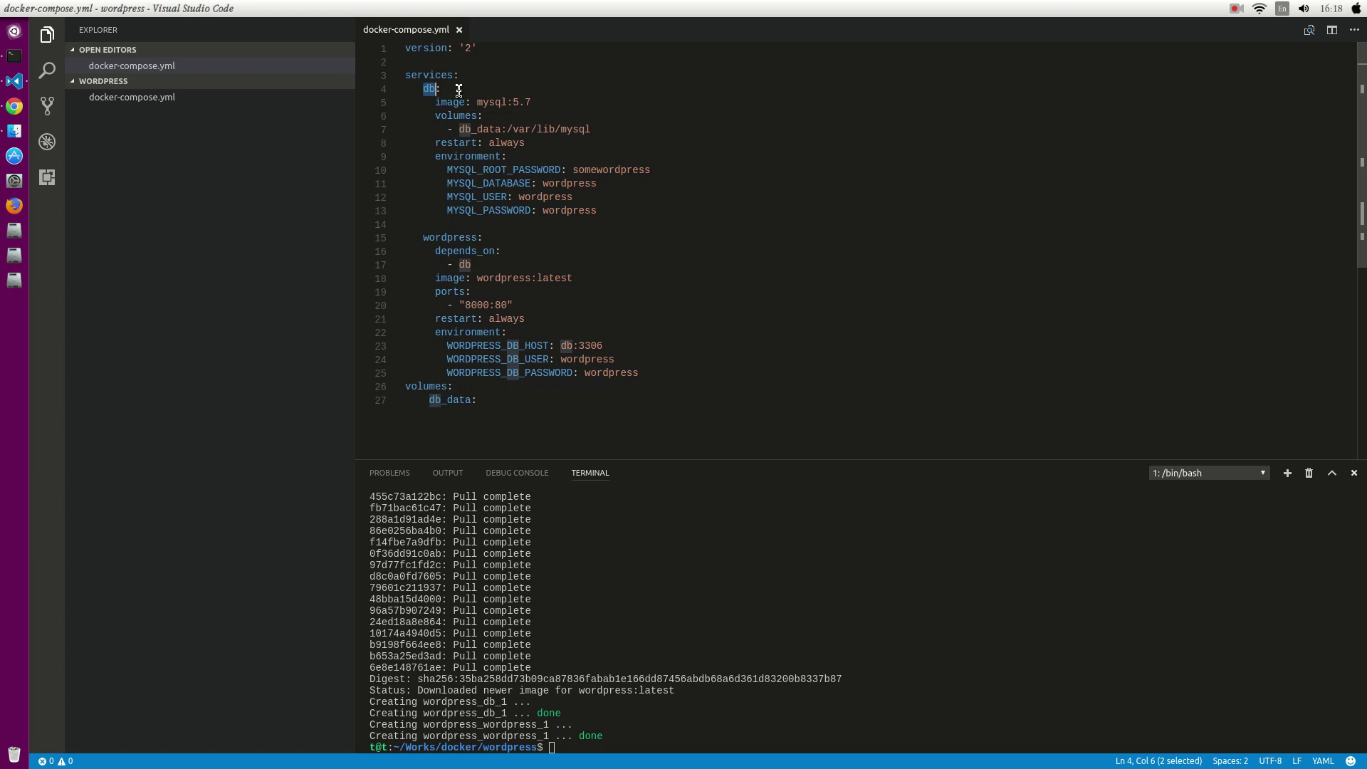
{"action": "key", "text": "Right"}
{"action": "key", "text": "shift+Left"}
{"action": "key", "text": "shift+Left"}
{"action": "key", "text": "Left"}
{"action": "key", "text": "shift+Right"}
{"action": "key", "text": "shift+Right"}
{"action": "key", "text": "shift+Right"}
{"action": "key", "text": "Down"}
{"action": "key", "text": "Home"}
{"action": "key", "text": "shift+End"}
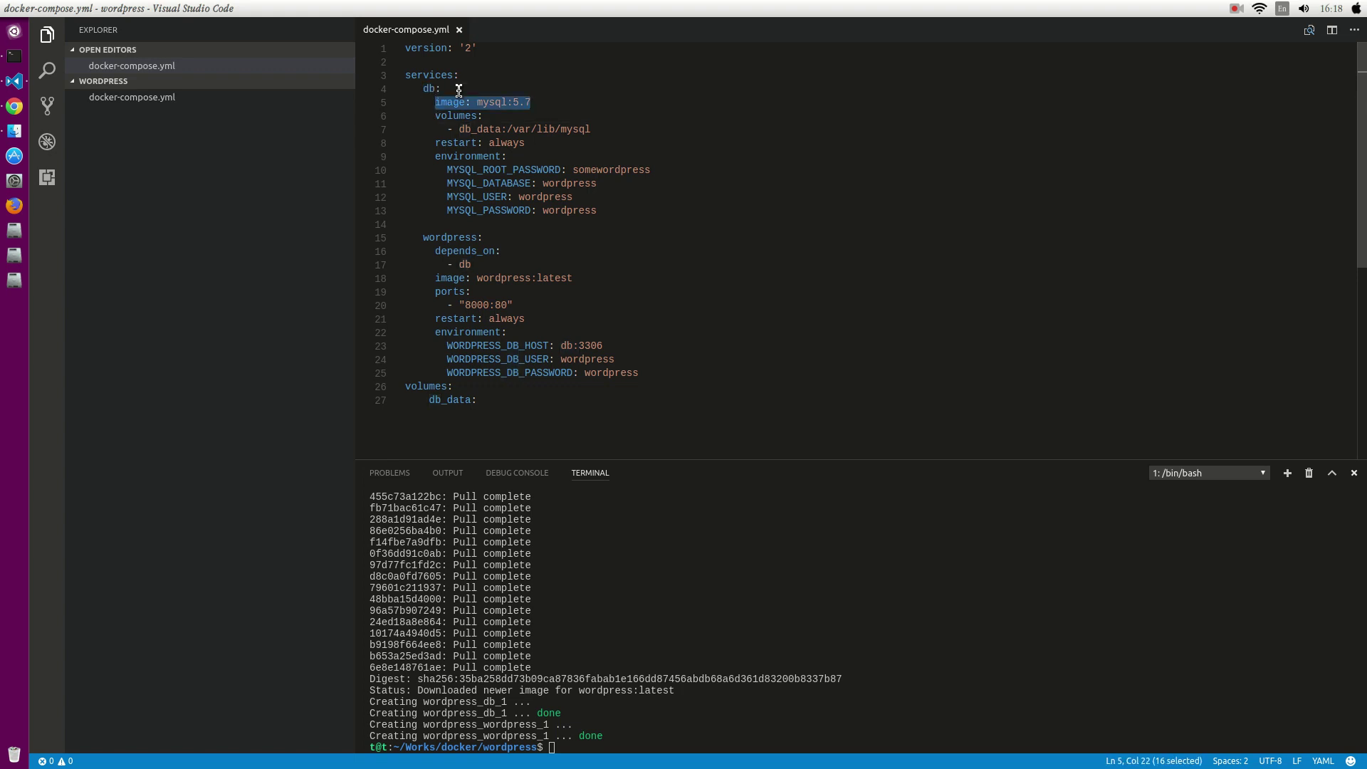
{"action": "key", "text": "Down"}
{"action": "key", "text": "Down"}
{"action": "key", "text": "Left"}
{"action": "key", "text": "Left"}
{"action": "key", "text": "Left"}
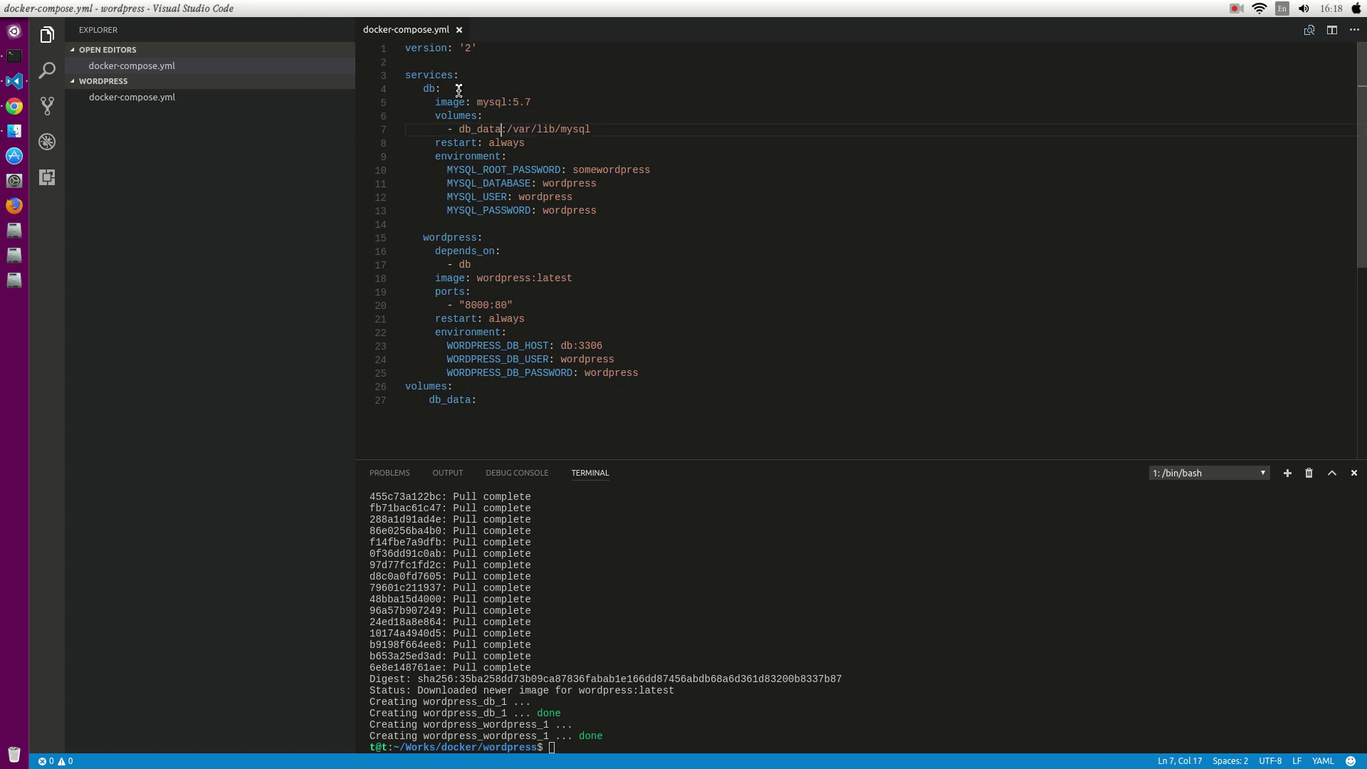
{"action": "key", "text": "ctrl+shift+Left"}
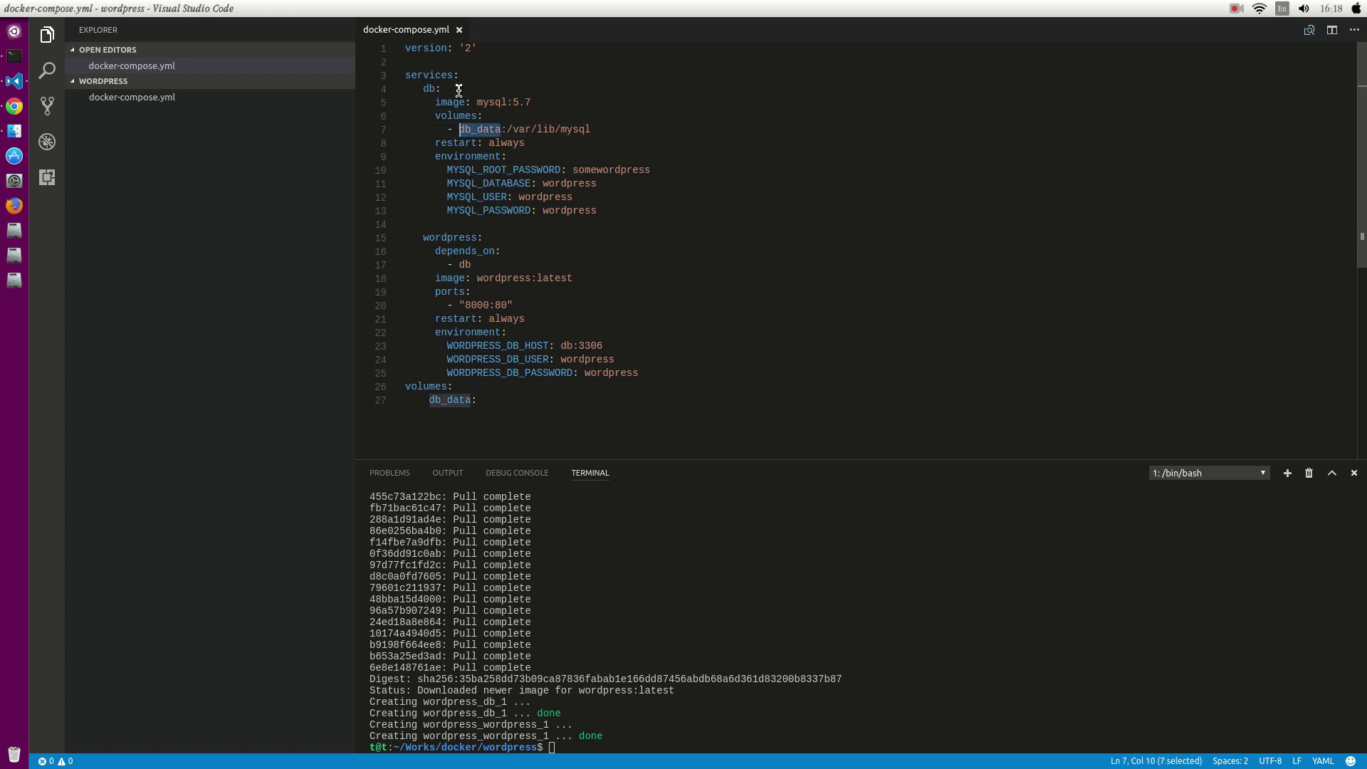
{"action": "key", "text": "Left"}
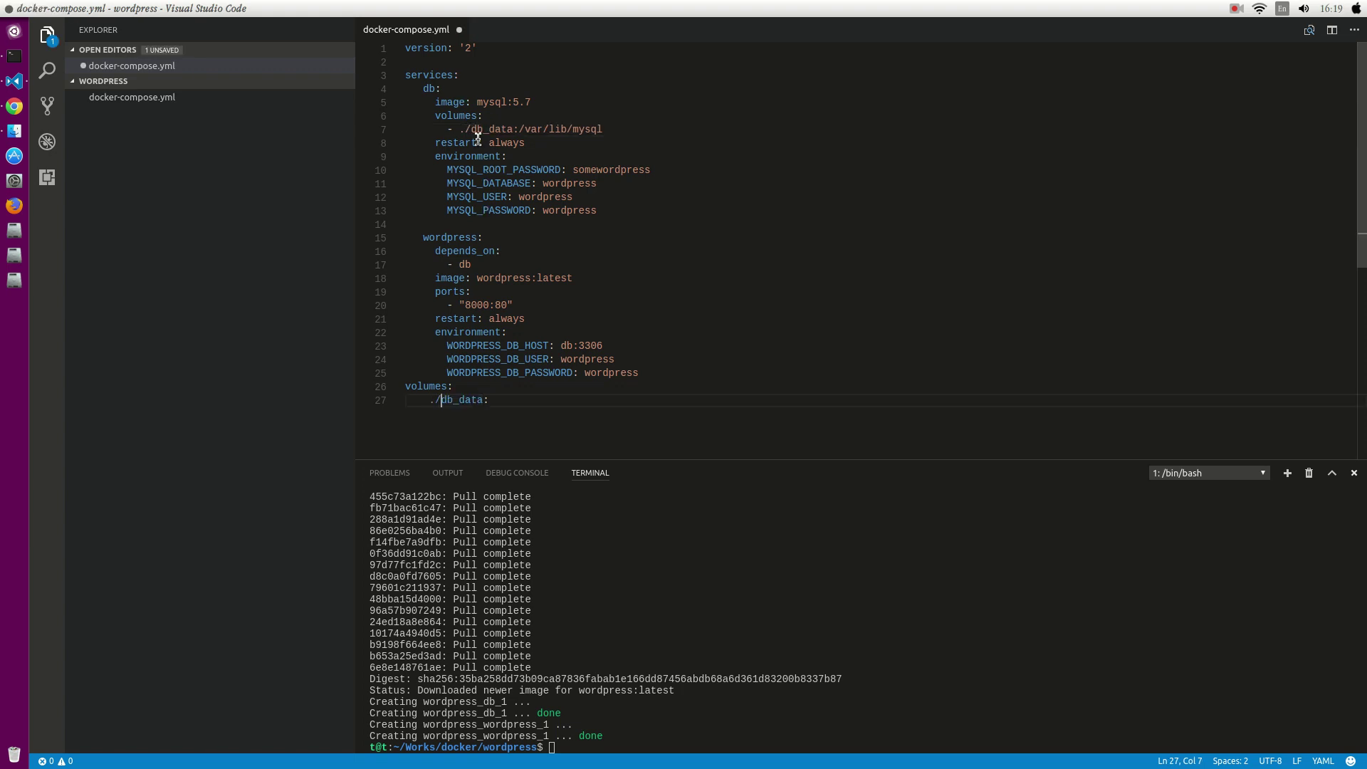
Change both db_data volume entries (lines 7 and 27) to ./db_data and save
{"action": "left_click", "coordinate": [462, 129]}
{"action": "key", "text": "ctrl+s"}
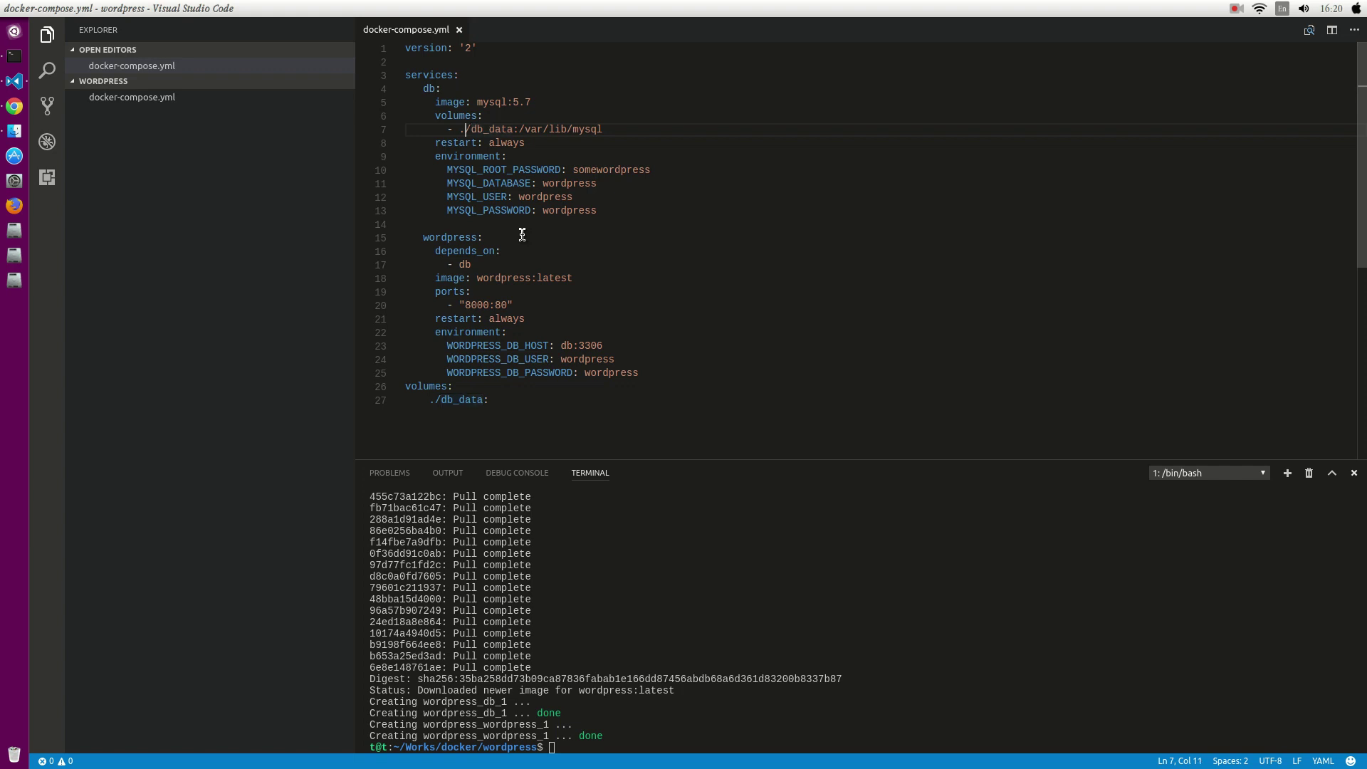
{"action": "key", "text": "ctrl+d"}
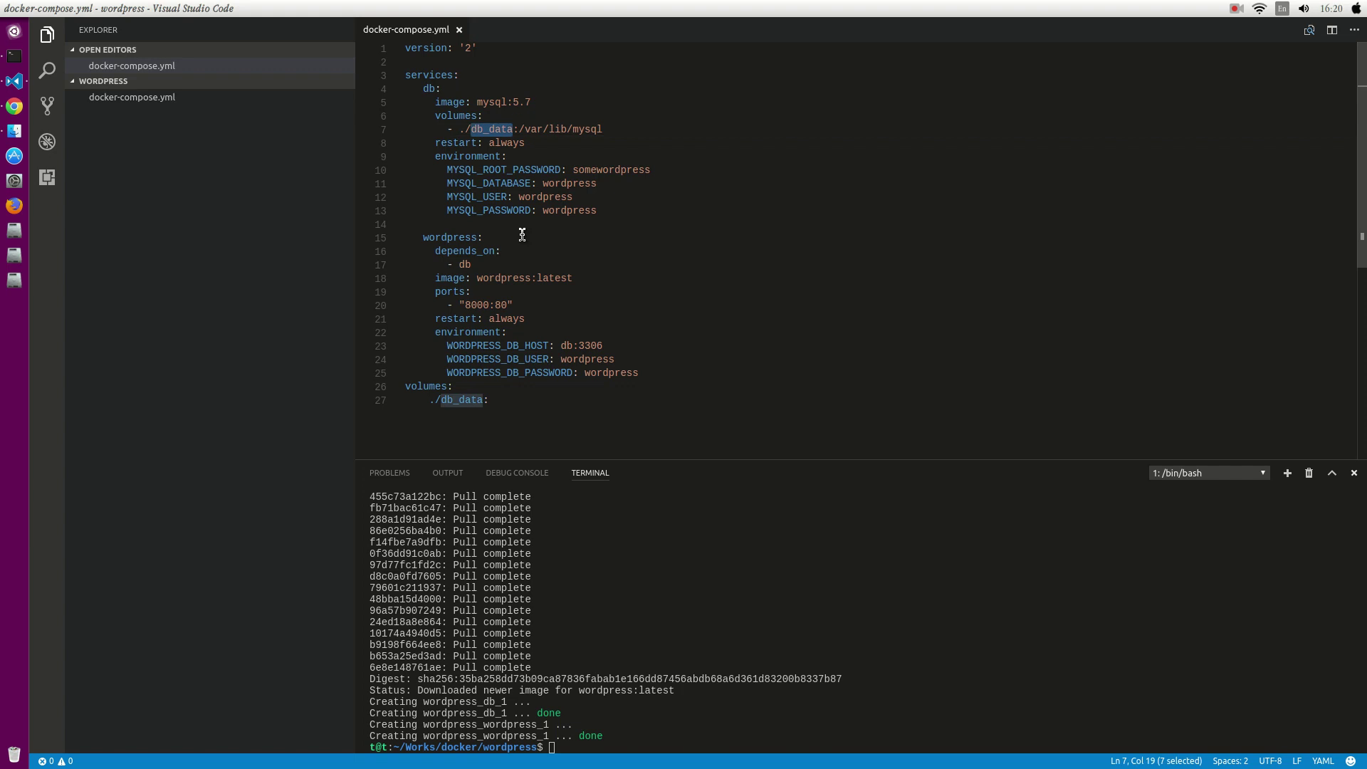
{"action": "key", "text": "Escape"}
{"action": "key", "text": "ctrl+shift+Left"}
{"action": "key", "text": "Right"}
{"action": "key", "text": "ctrl+shift+Left"}
{"action": "key", "text": "Right"}
{"action": "key", "text": "Right"}
{"action": "key", "text": "shift+End"}
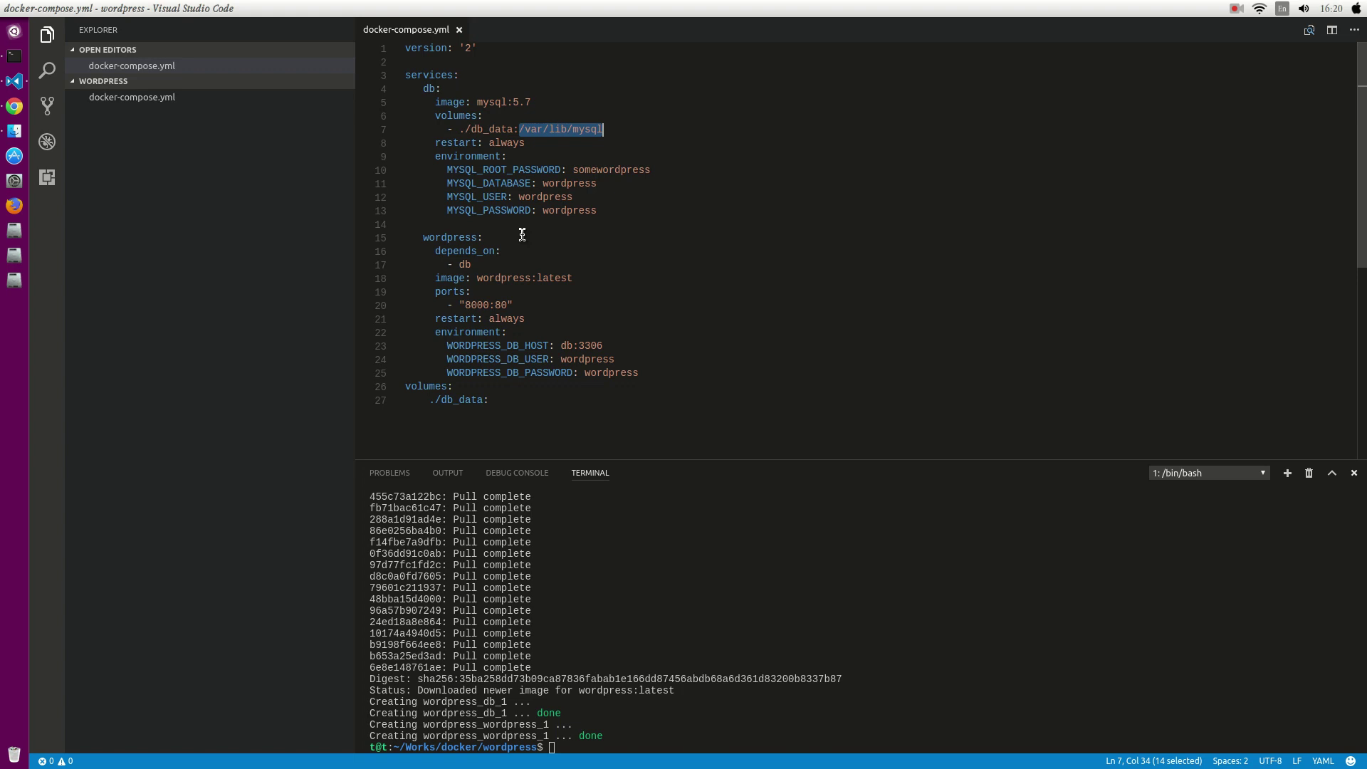
{"action": "key", "text": "Down"}
{"action": "key", "text": "Home"}
{"action": "key", "text": "End"}
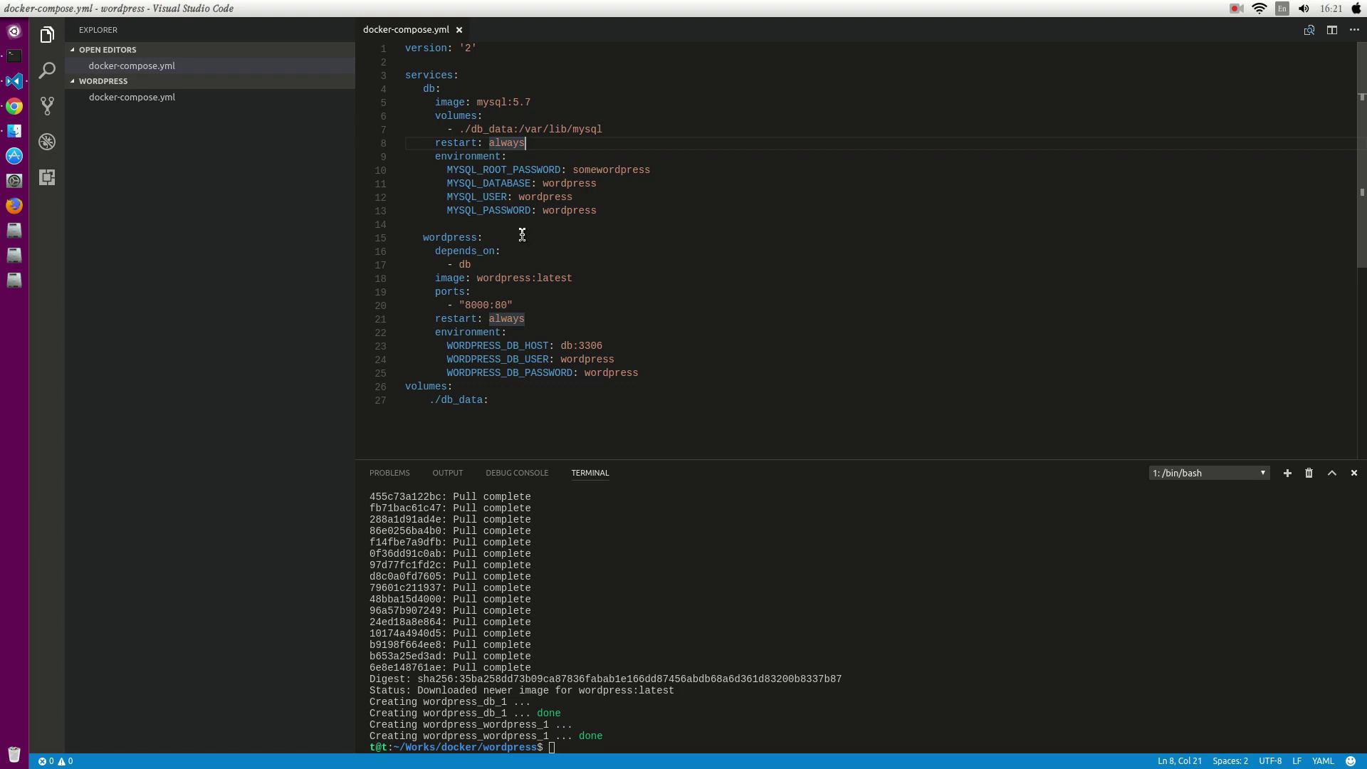
{"action": "left_click_drag", "start_coordinate": [423, 88], "coordinate": [671, 203]}
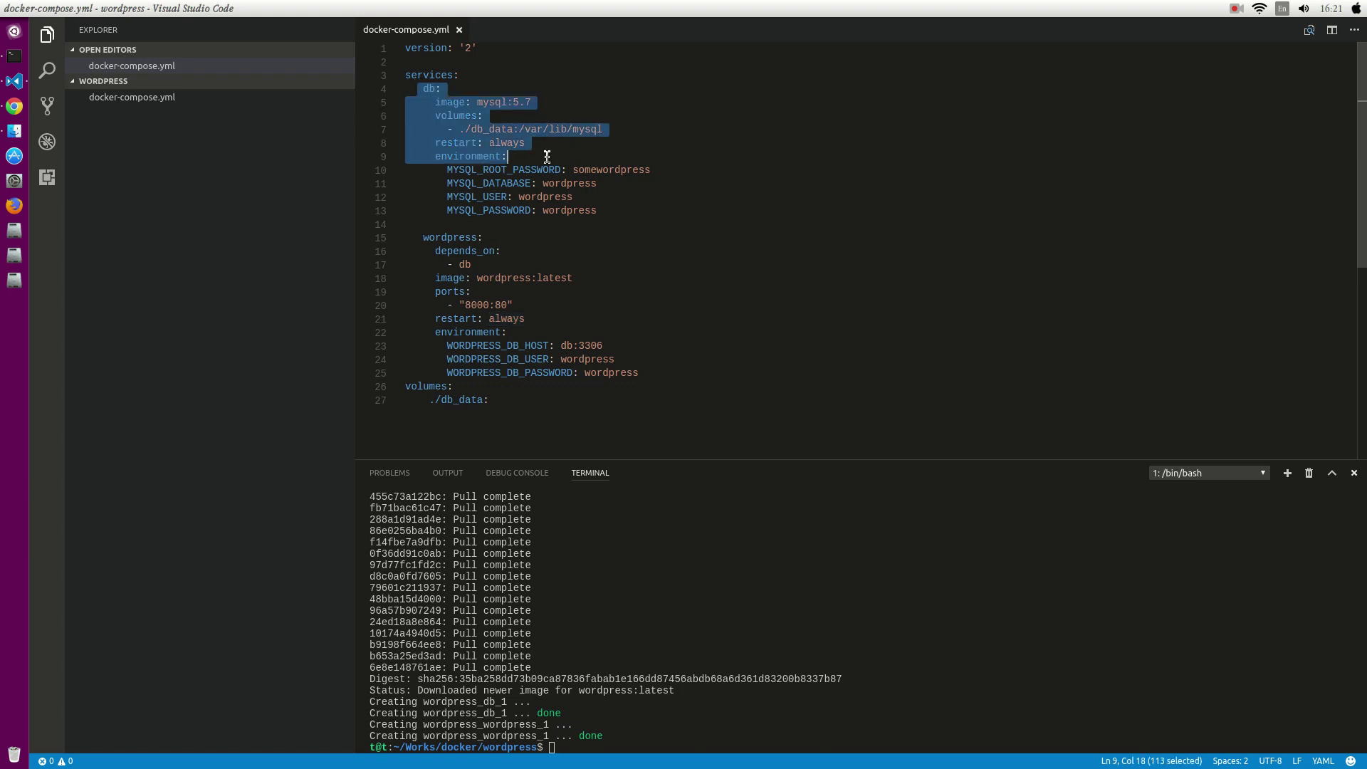
{"action": "mouse_move", "coordinate": [423, 237]}
{"action": "left_mouse_down"}
{"action": "mouse_move", "coordinate": [688, 335]}
{"action": "mouse_move", "coordinate": [707, 376]}
{"action": "left_mouse_up"}
{"action": "left_click", "coordinate": [707, 376]}
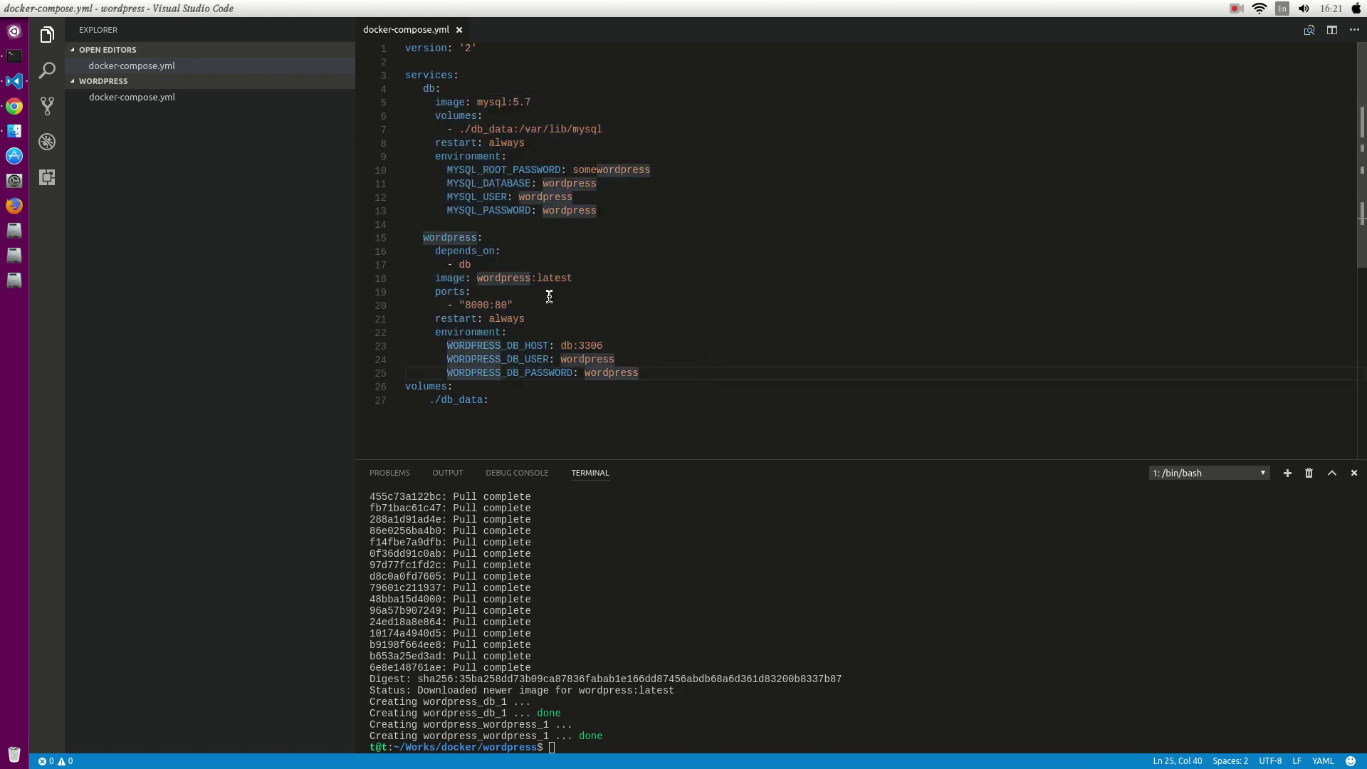
{"action": "left_click", "coordinate": [424, 237]}
{"action": "left_click_drag", "start_coordinate": [423, 88], "coordinate": [637, 210]}
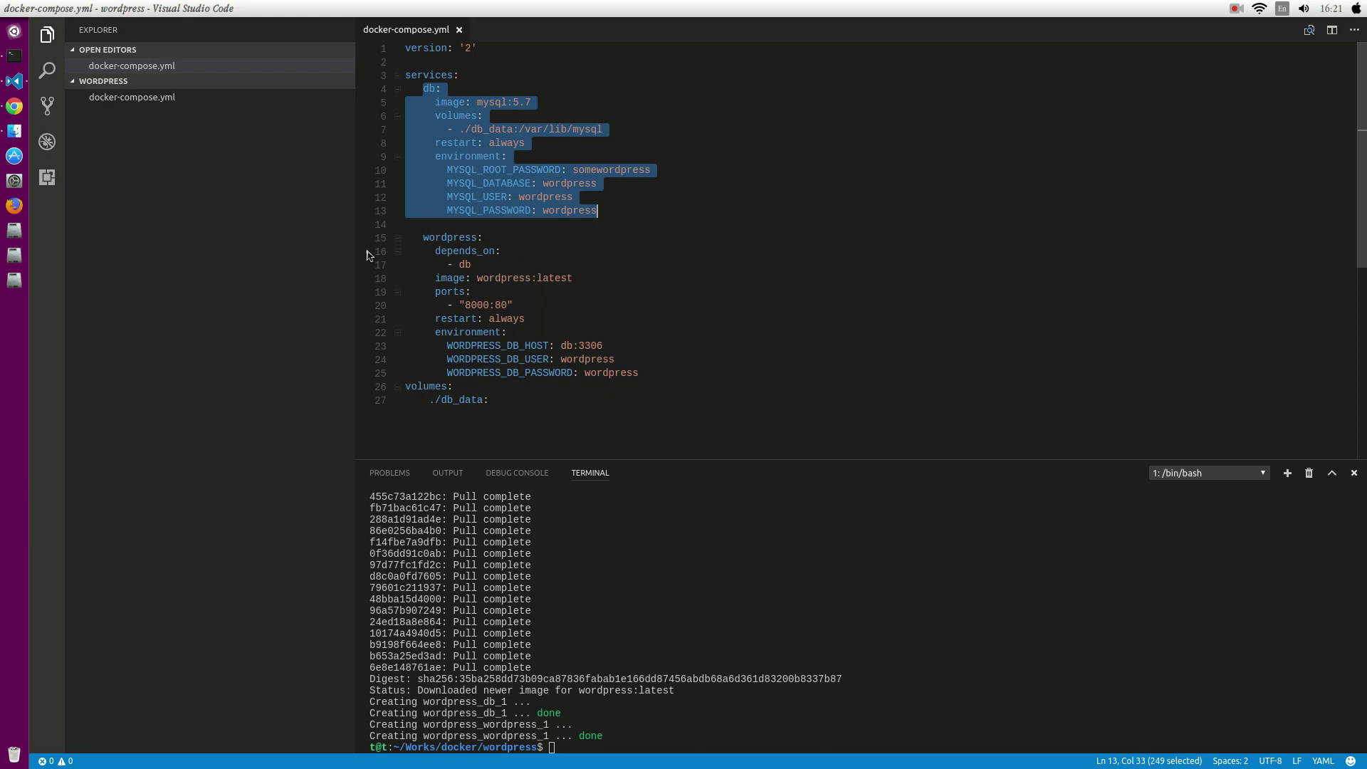
{"action": "left_click_drag", "start_coordinate": [424, 237], "coordinate": [673, 372]}
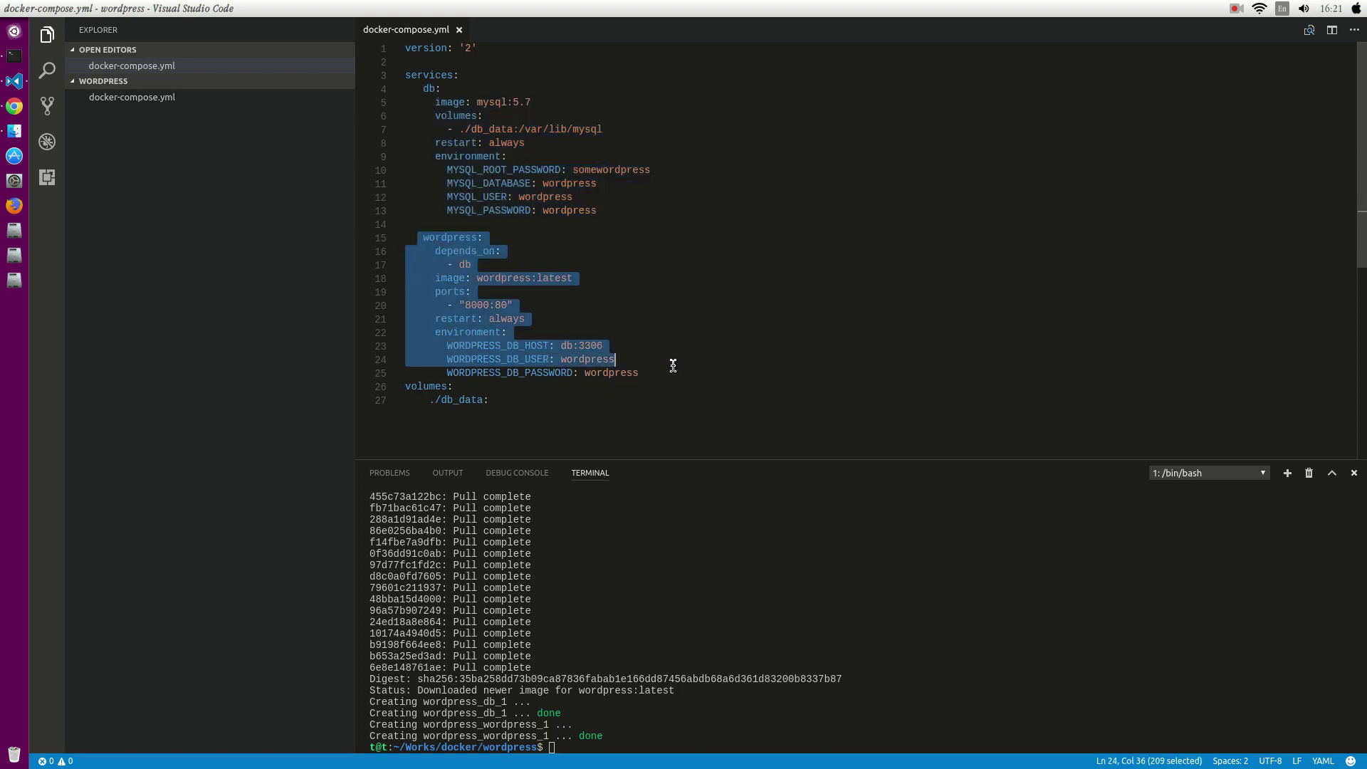
{"action": "left_click", "coordinate": [483, 129]}
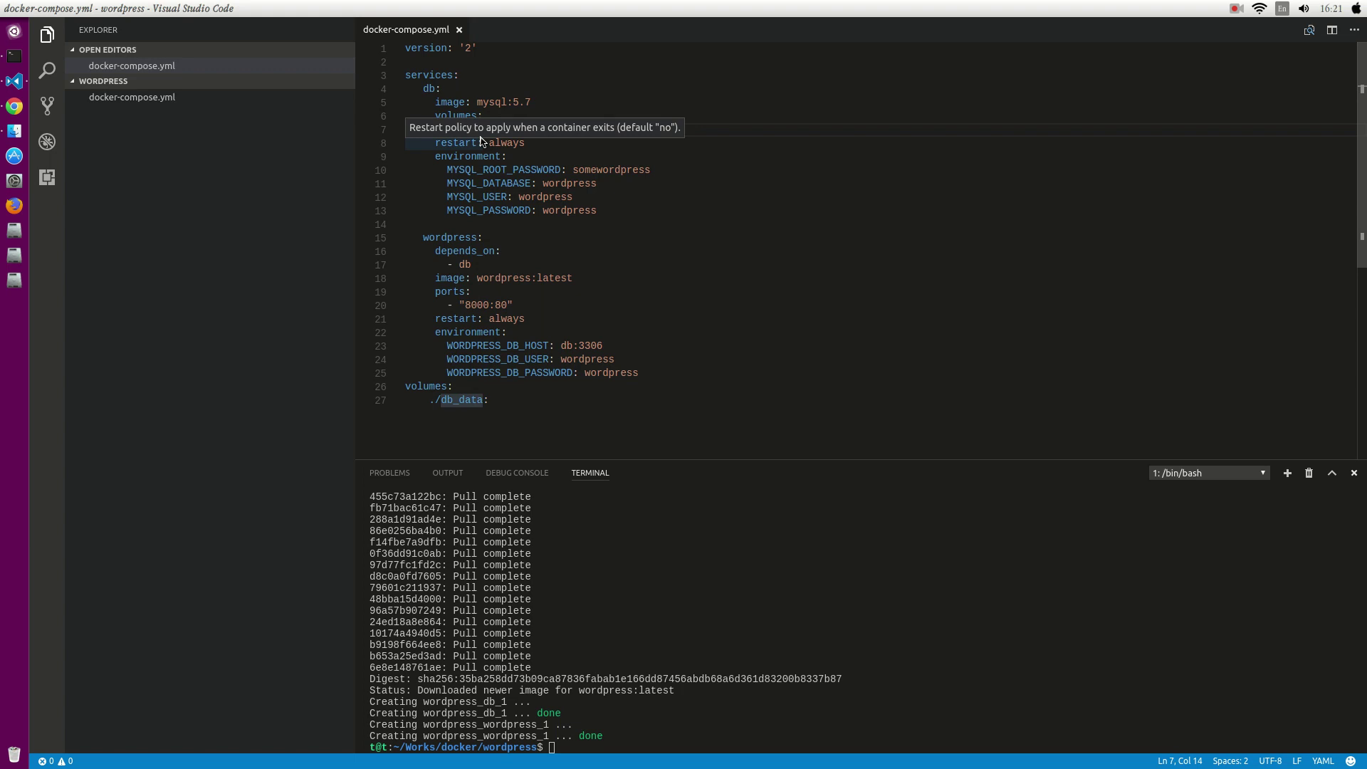
{"action": "left_click_drag", "start_coordinate": [424, 238], "coordinate": [766, 382]}
{"action": "left_click", "coordinate": [748, 373]}
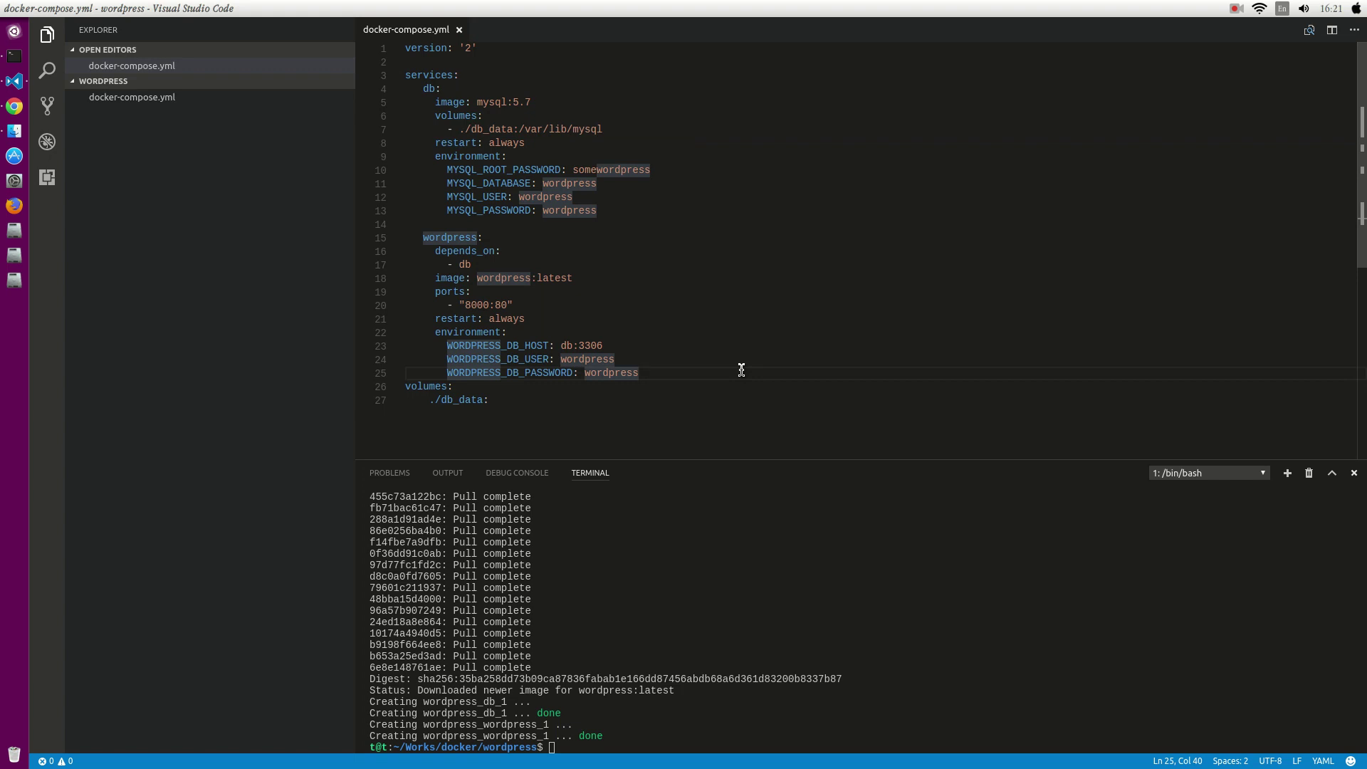
{"action": "left_click", "coordinate": [583, 118]}
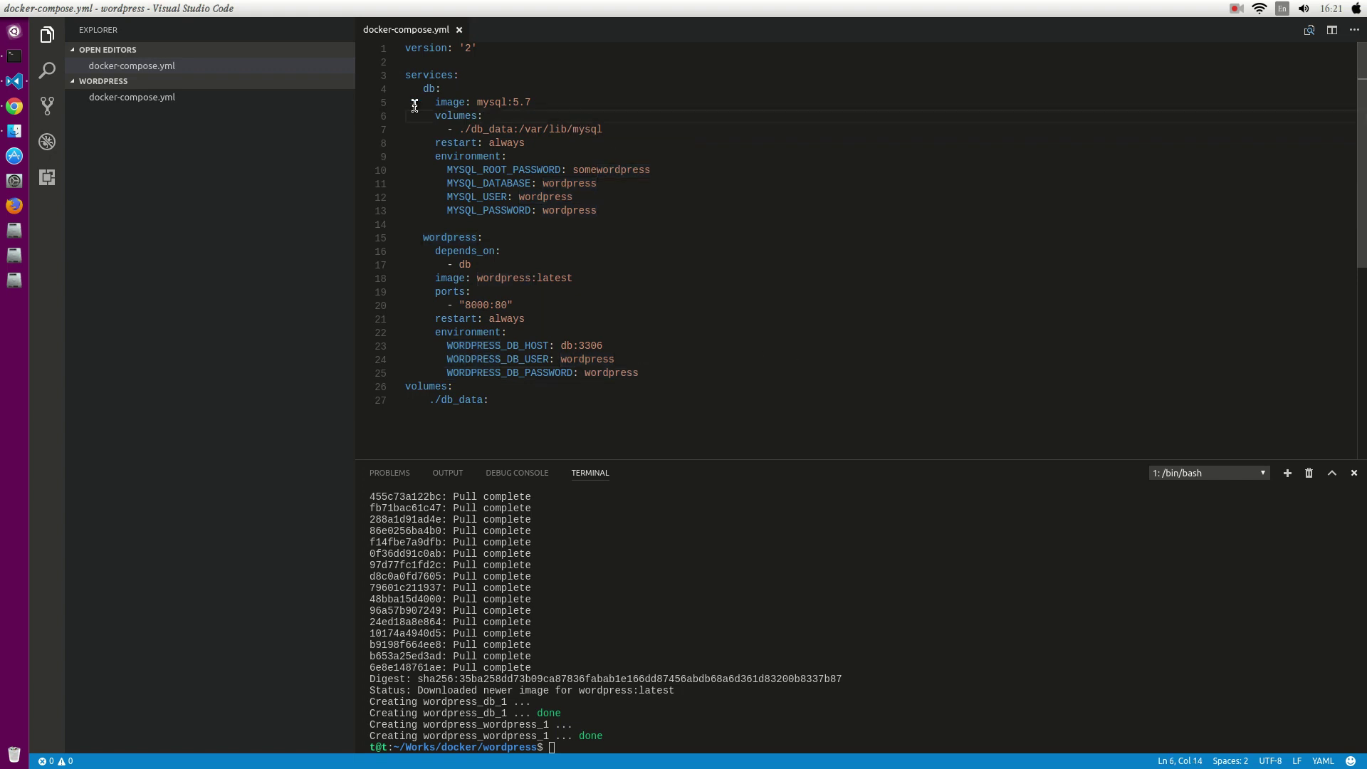
{"action": "left_click_drag", "start_coordinate": [424, 89], "coordinate": [627, 202]}
{"action": "left_click", "coordinate": [629, 199]}
{"action": "left_click_drag", "start_coordinate": [422, 237], "coordinate": [663, 373]}
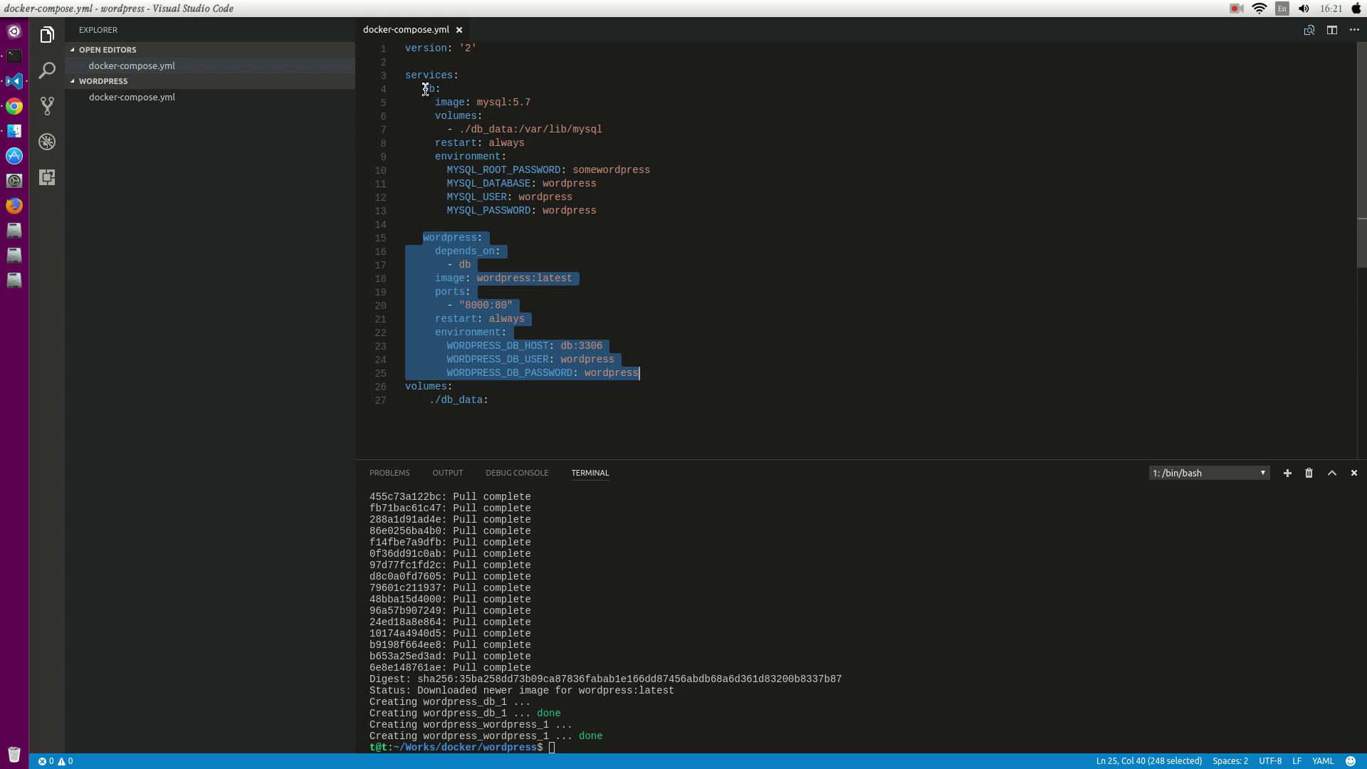
{"action": "left_click", "coordinate": [664, 339]}
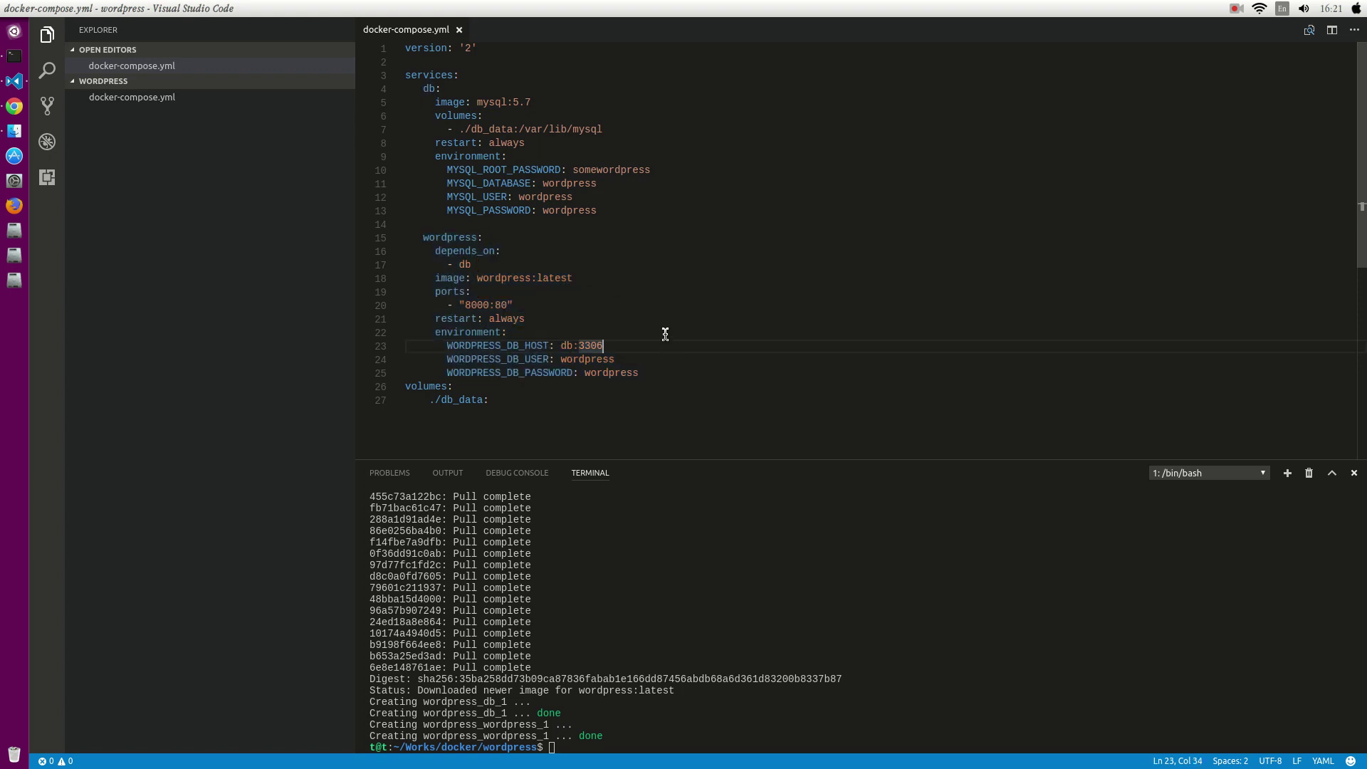
Go over the restart policy, MYSQL_ROOT_PASSWORD, and the database, user and password lines
{"action": "left_click", "coordinate": [652, 318]}
{"action": "key", "text": "shift+Home"}
{"action": "key", "text": "Down"}
{"action": "double_click", "coordinate": [506, 170]}
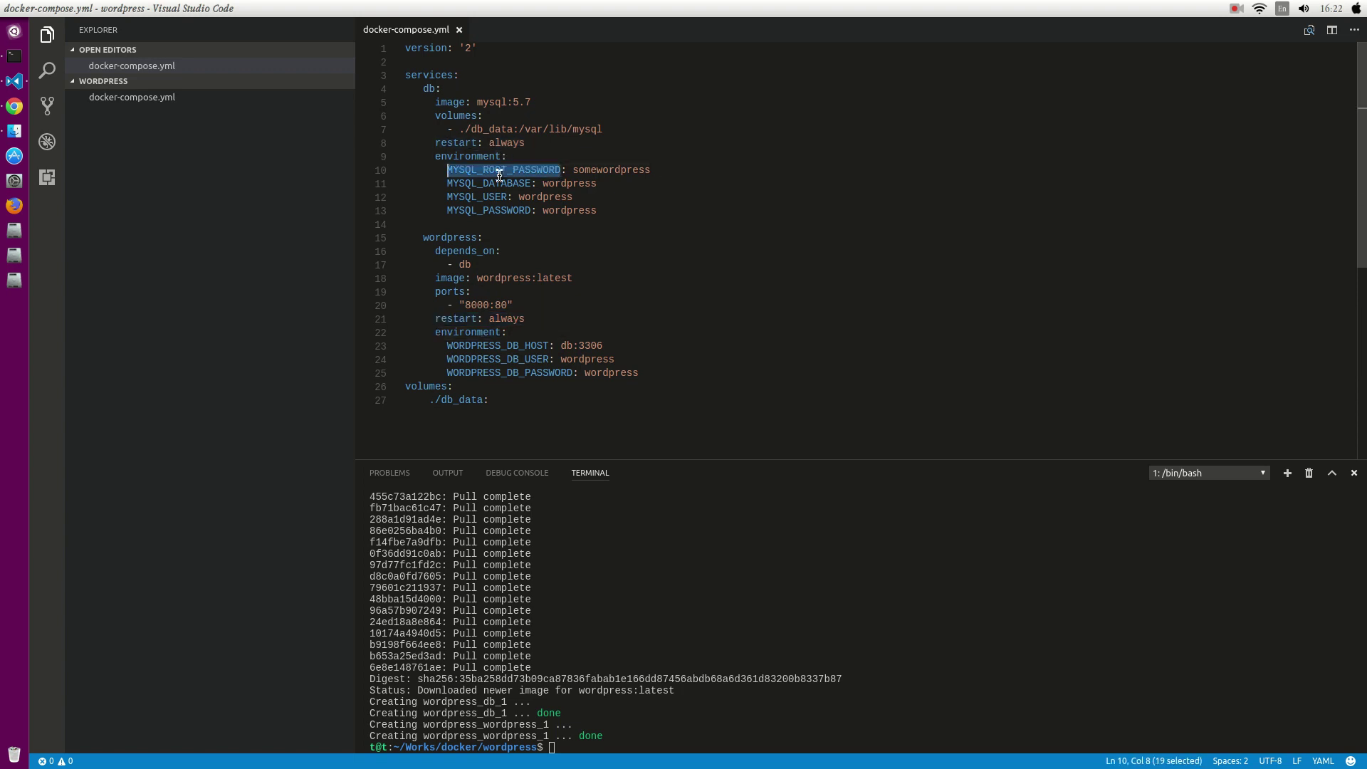
{"action": "key", "text": "Down"}
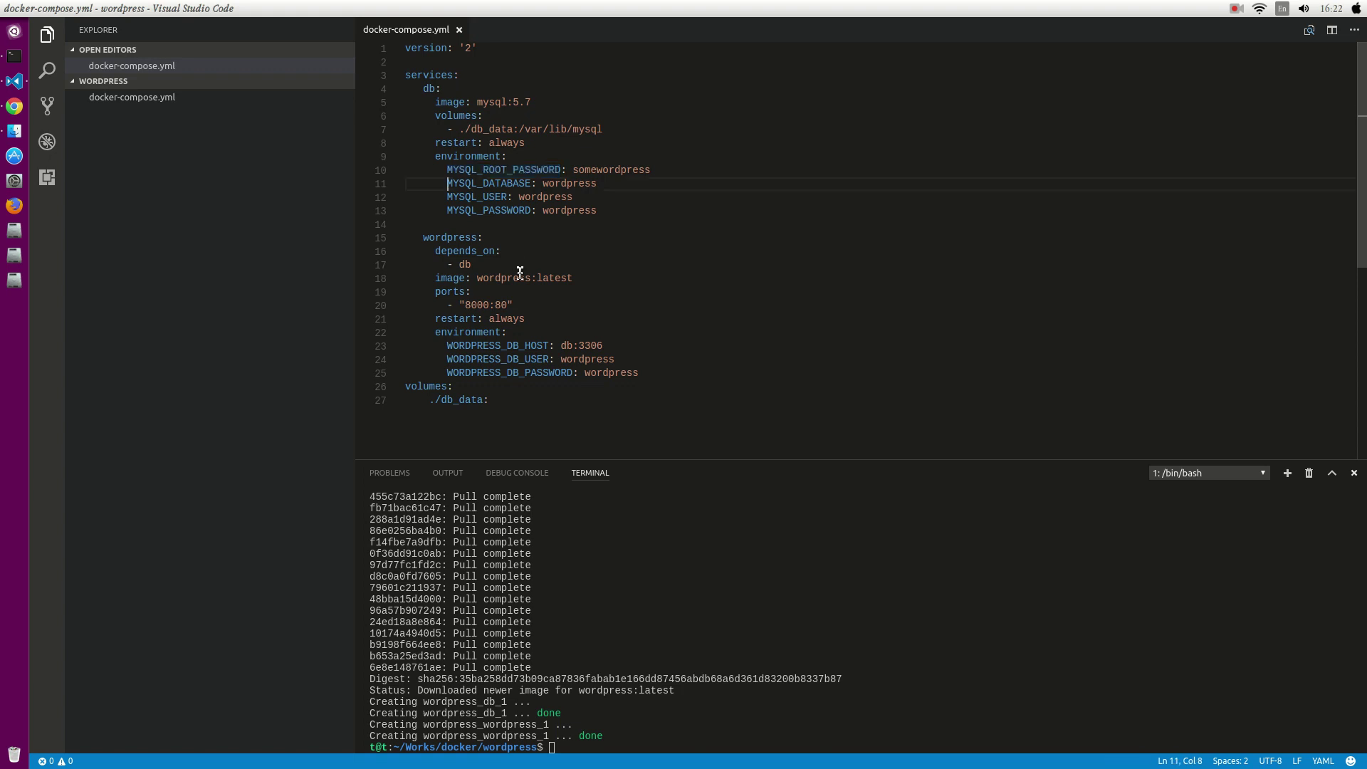
{"action": "key", "text": "shift+Down"}
{"action": "key", "text": "shift+Down"}
{"action": "key", "text": "shift+End"}
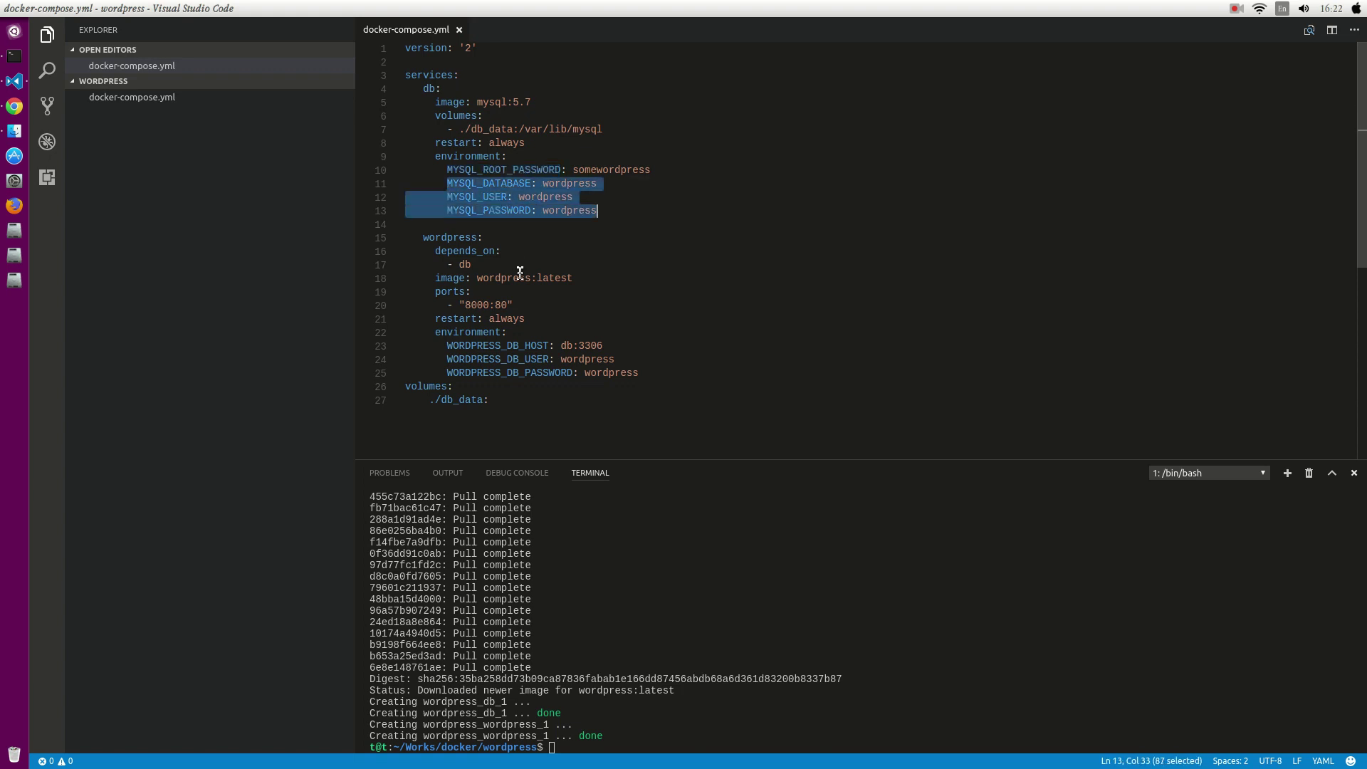
{"action": "key", "text": "Escape"}
Walk through the WordPress database host, user and password settings
{"action": "left_click", "coordinate": [522, 343]}
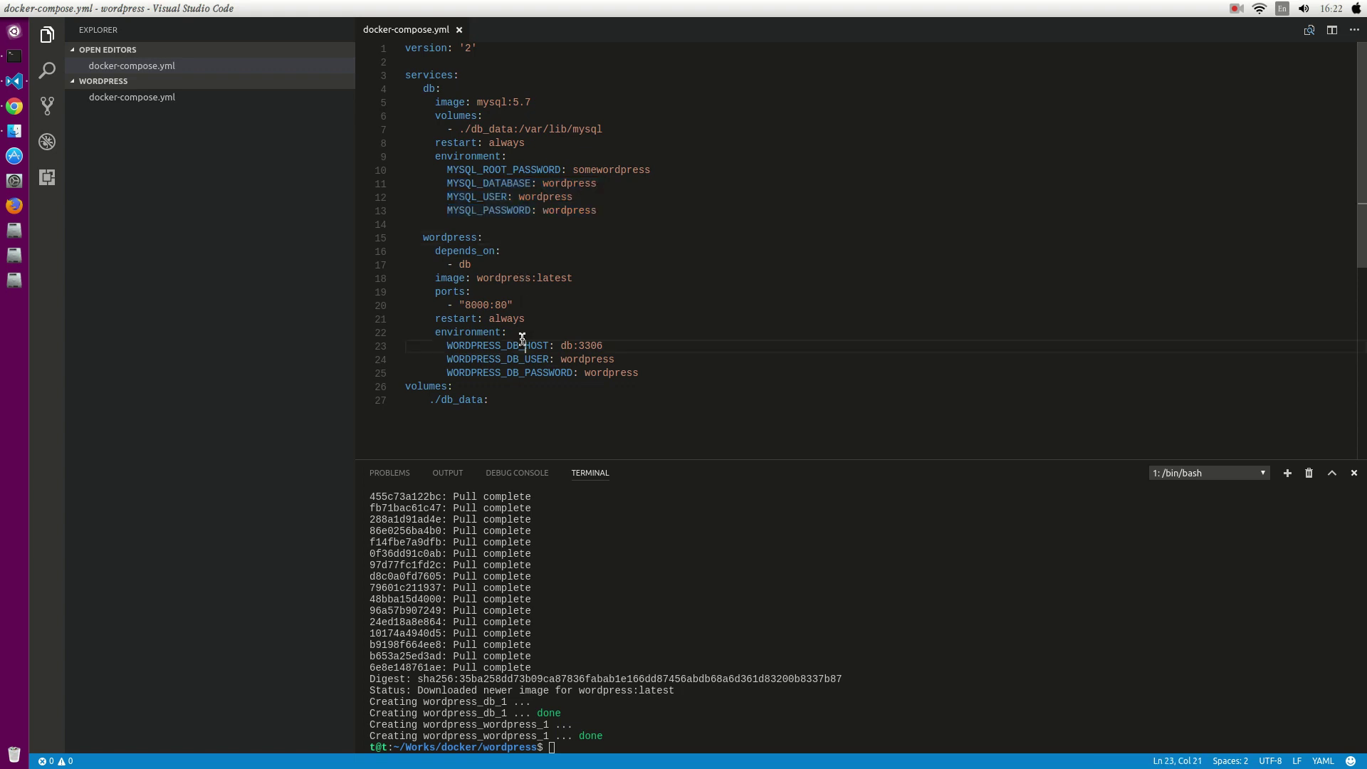
{"action": "key", "text": "Home"}
{"action": "key", "text": "shift+Down"}
{"action": "key", "text": "shift+Down"}
{"action": "key", "text": "shift+End"}
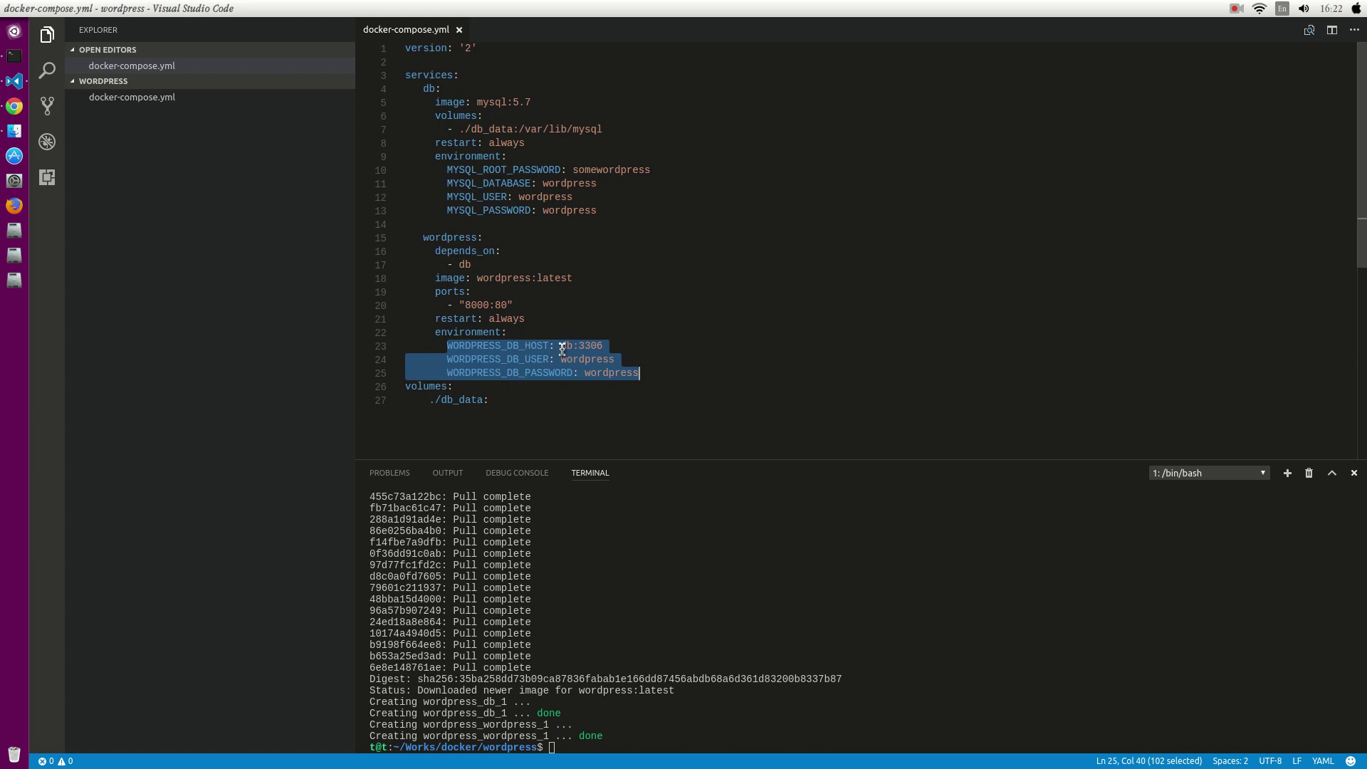
{"action": "left_click", "coordinate": [565, 345]}
{"action": "double_click", "coordinate": [565, 345]}
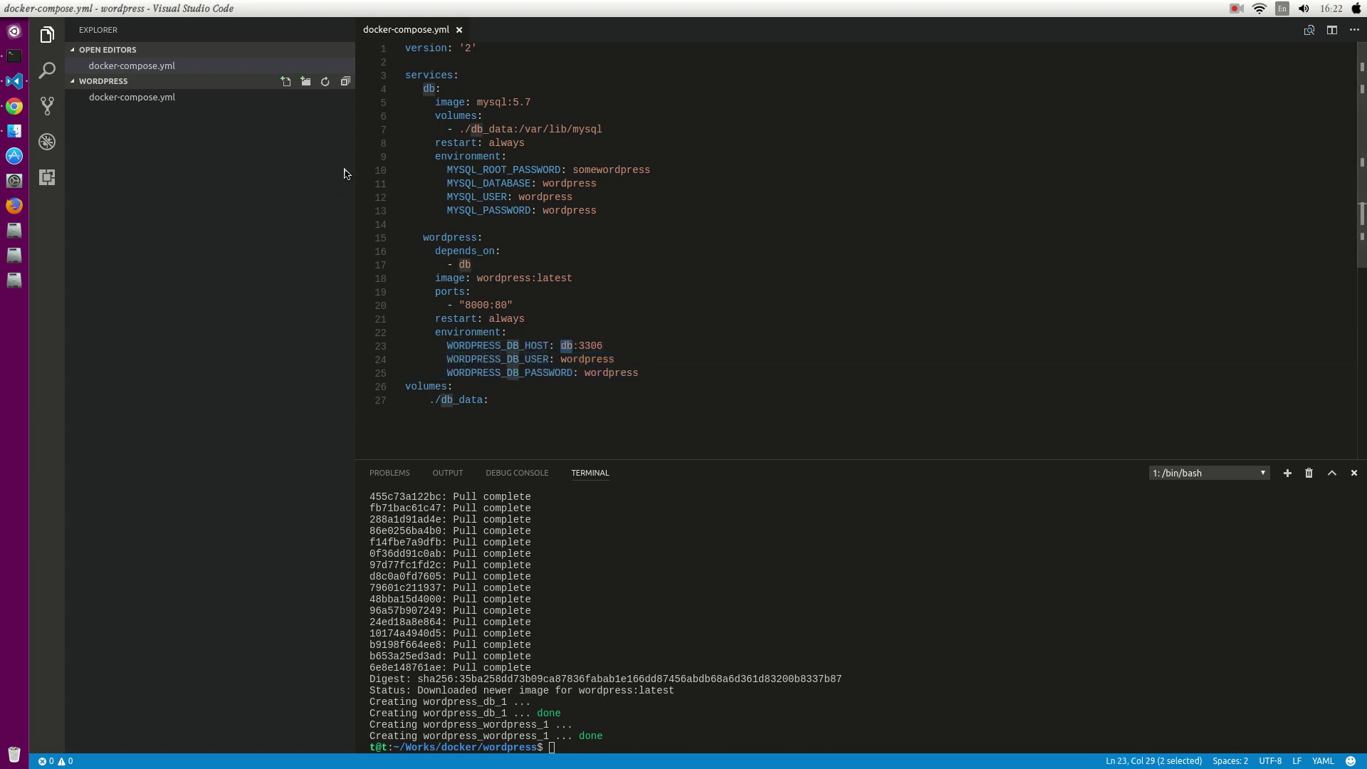
{"action": "left_click", "coordinate": [590, 344]}
{"action": "left_click", "coordinate": [580, 360]}
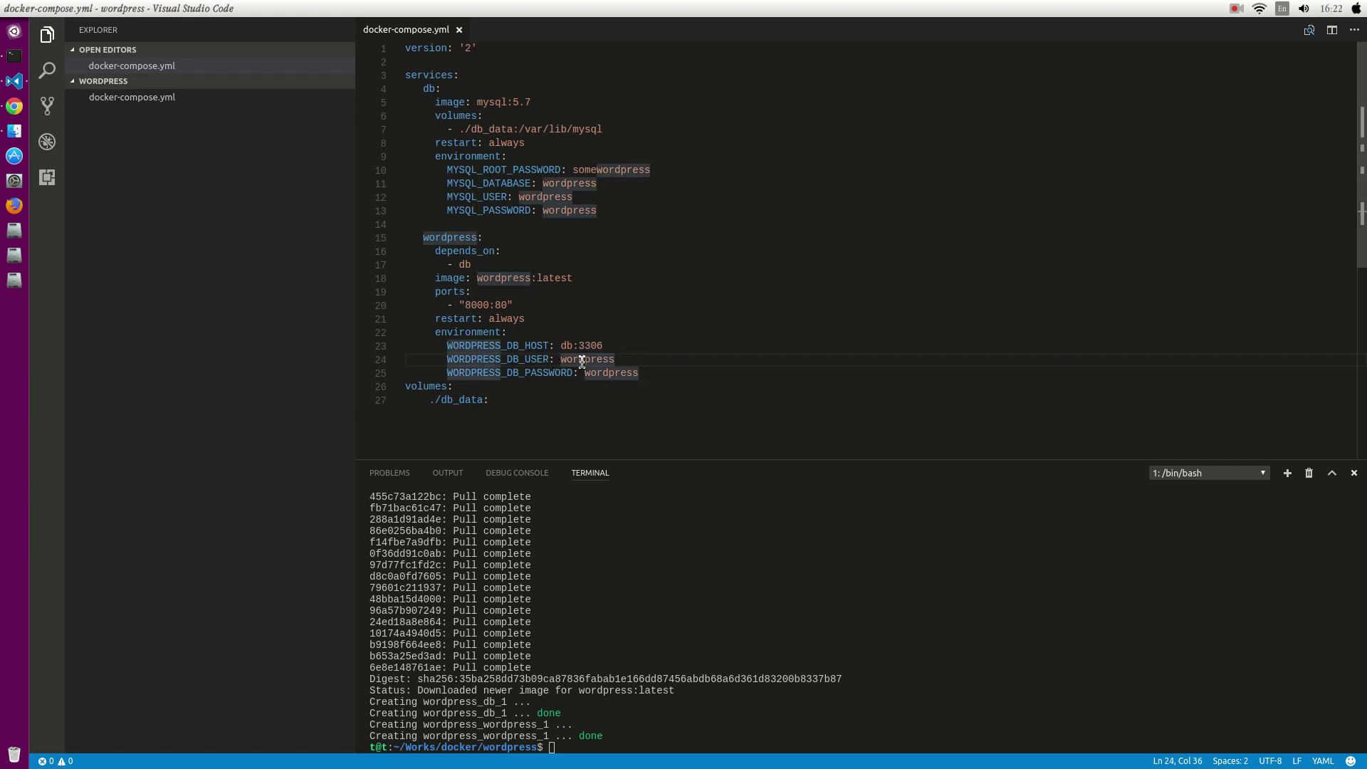
{"action": "left_click", "coordinate": [557, 210]}
Point out the volumes section, MYSQL_DATABASE and the 8000:80 port mapping, then bring up the terminal
{"action": "left_click", "coordinate": [604, 385]}
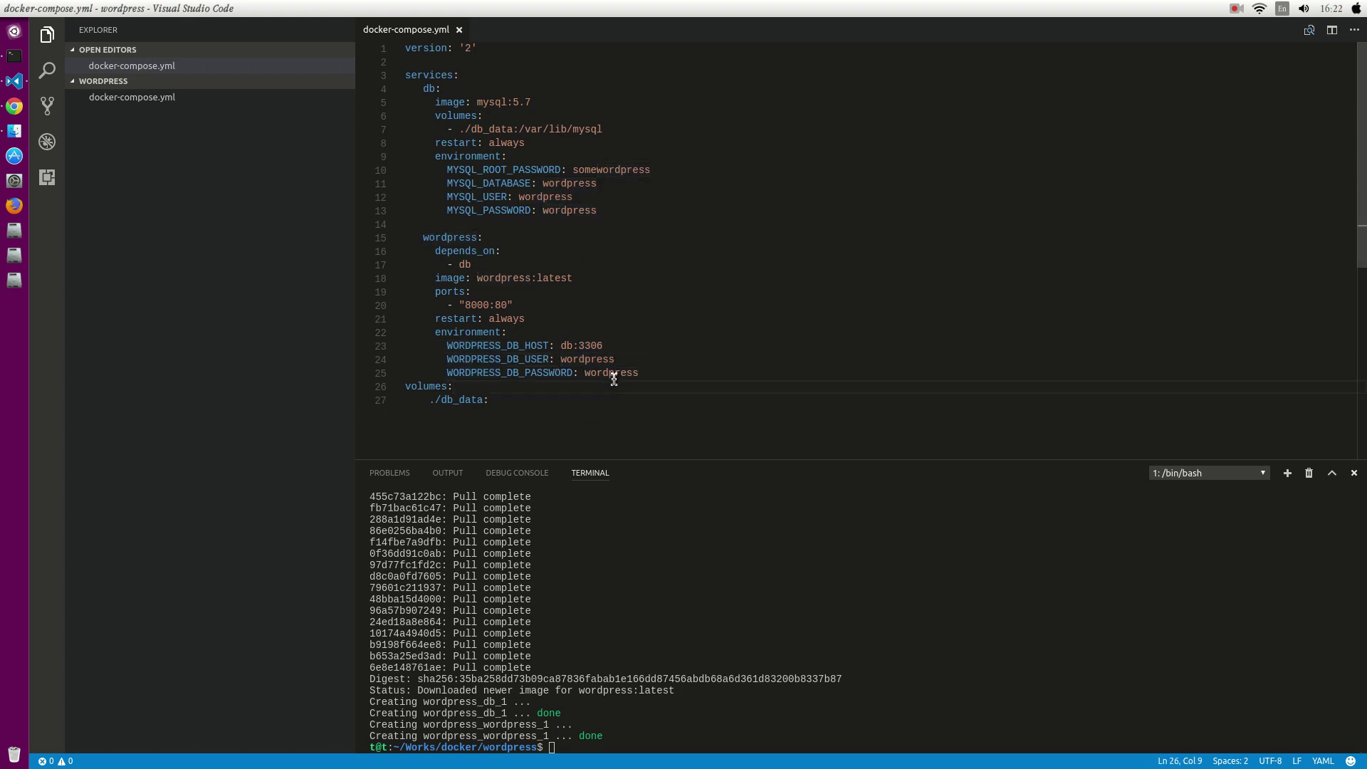
{"action": "double_click", "coordinate": [487, 184]}
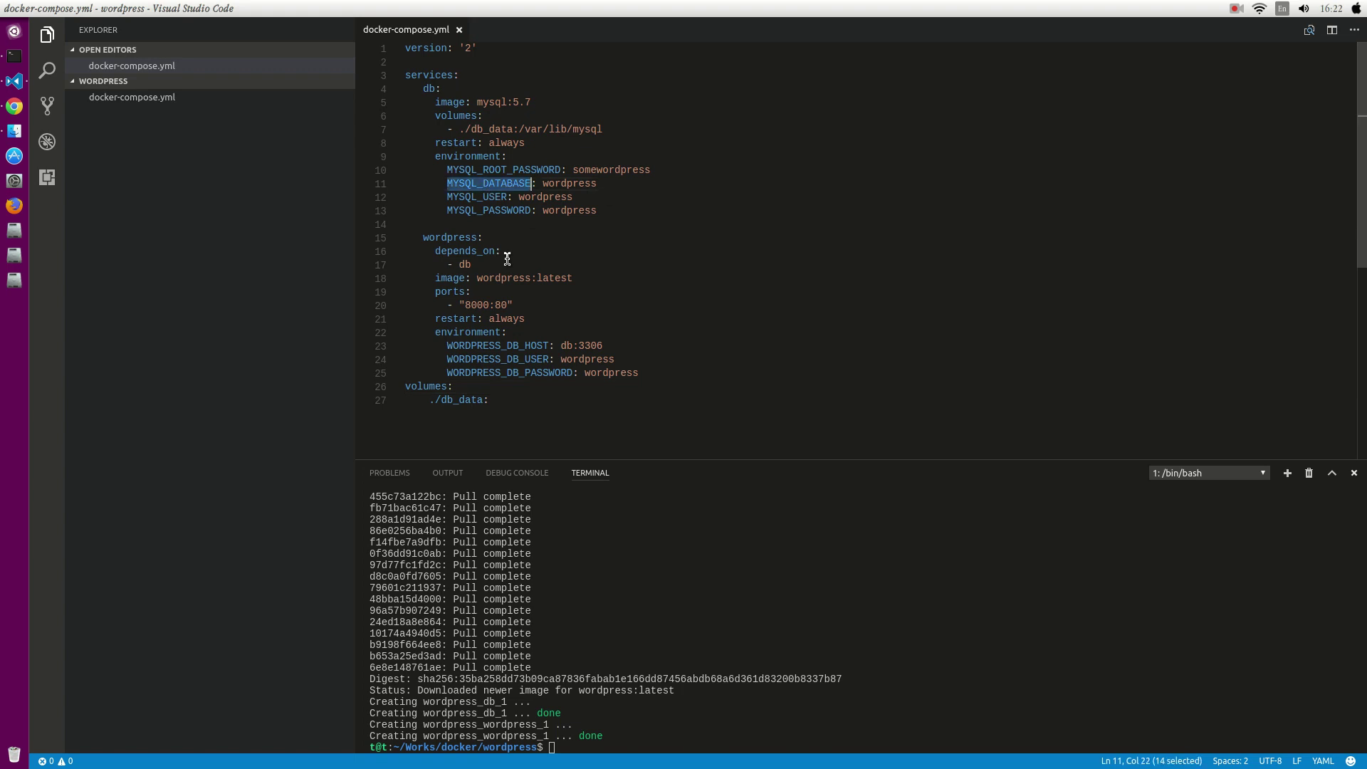
{"action": "key", "text": "Right"}
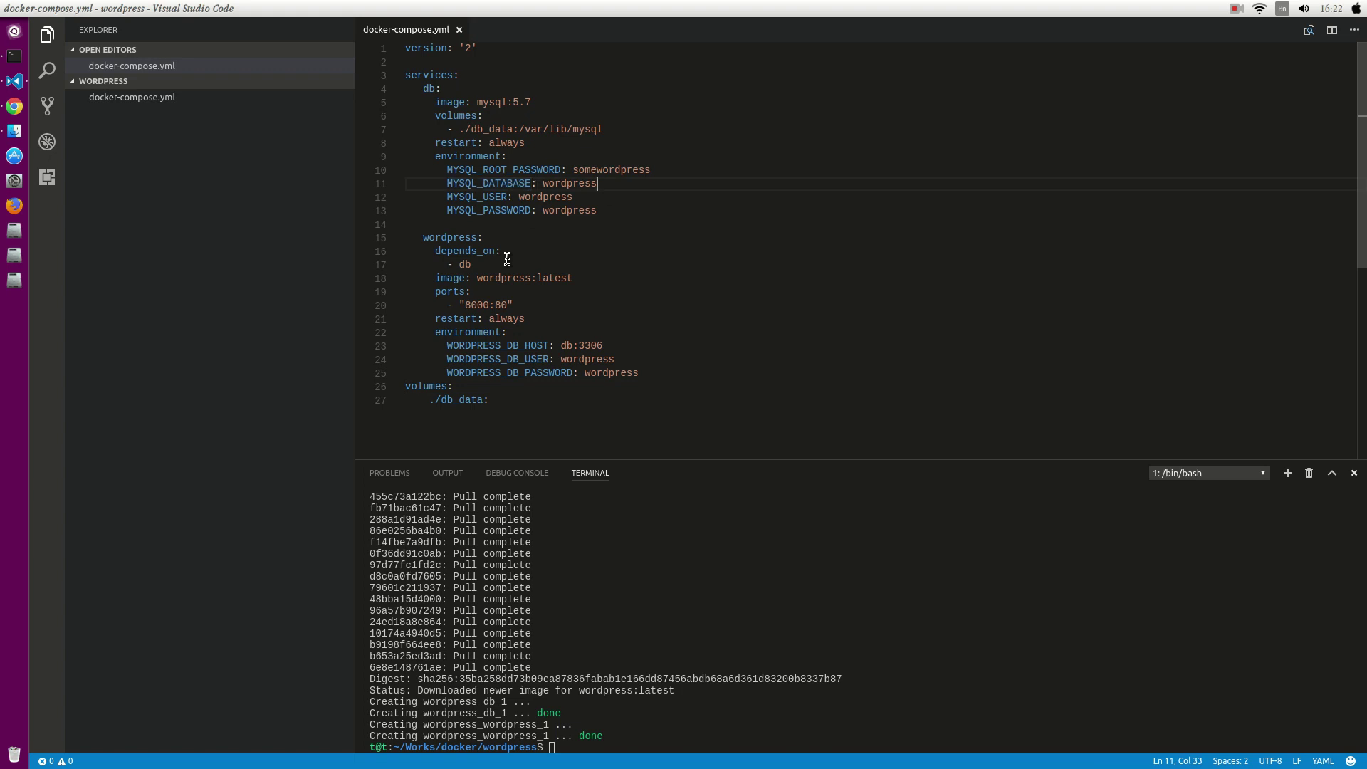
{"action": "key", "text": "End"}
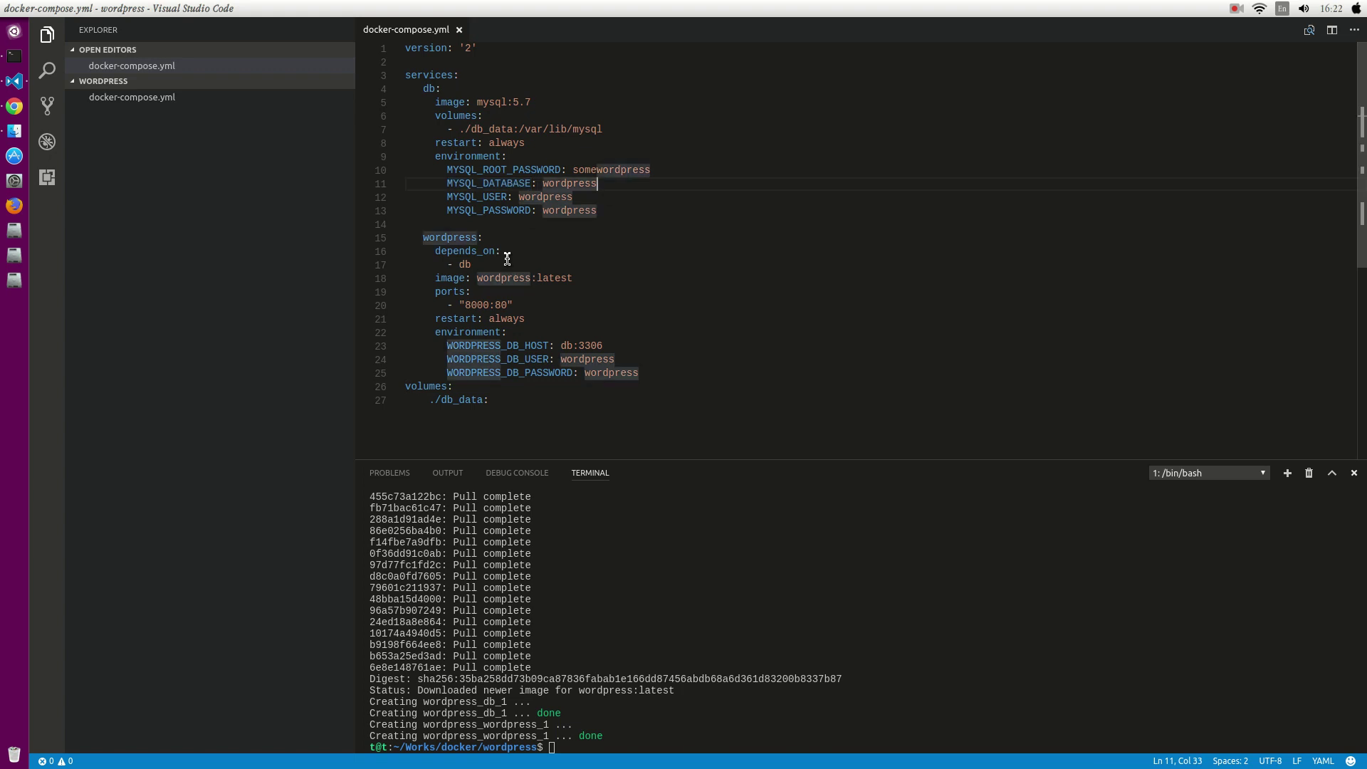
{"action": "left_click", "coordinate": [513, 304]}
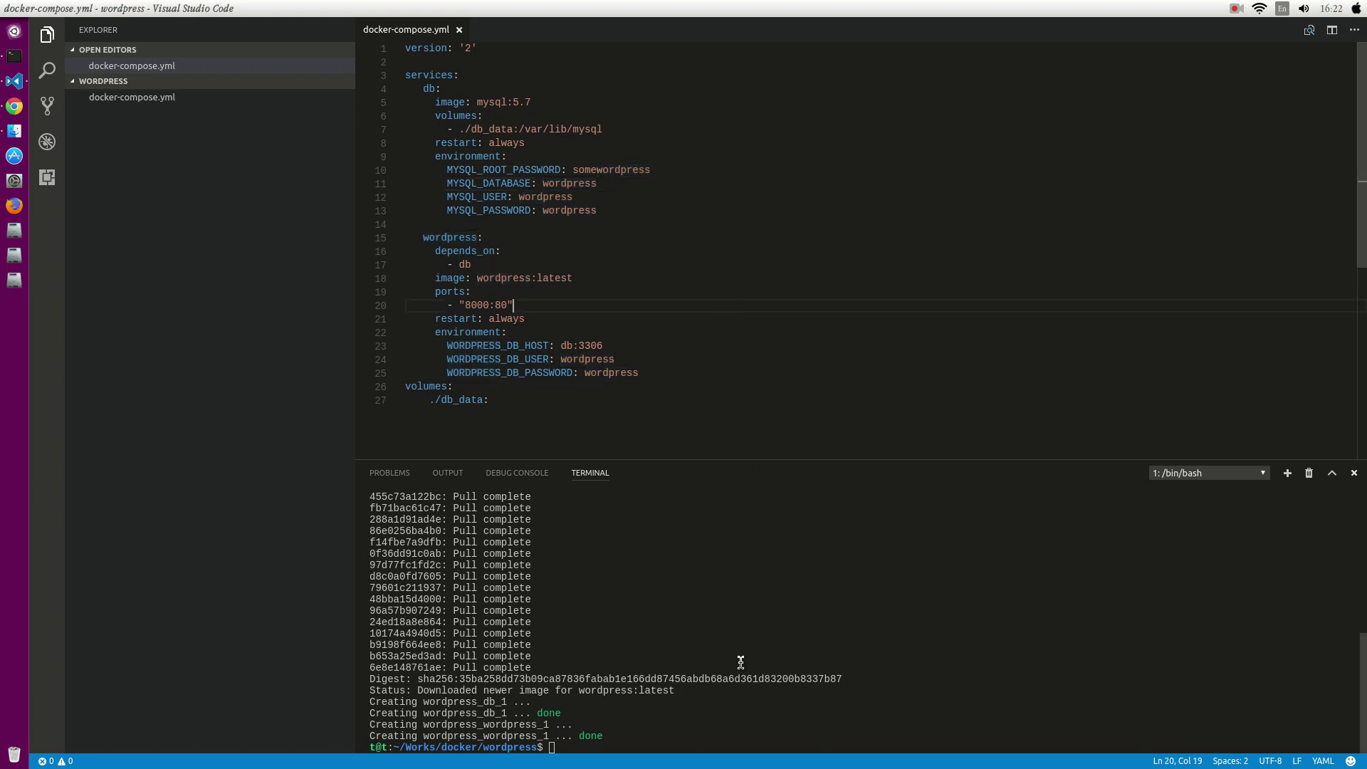
{"action": "left_click", "coordinate": [14, 56]}
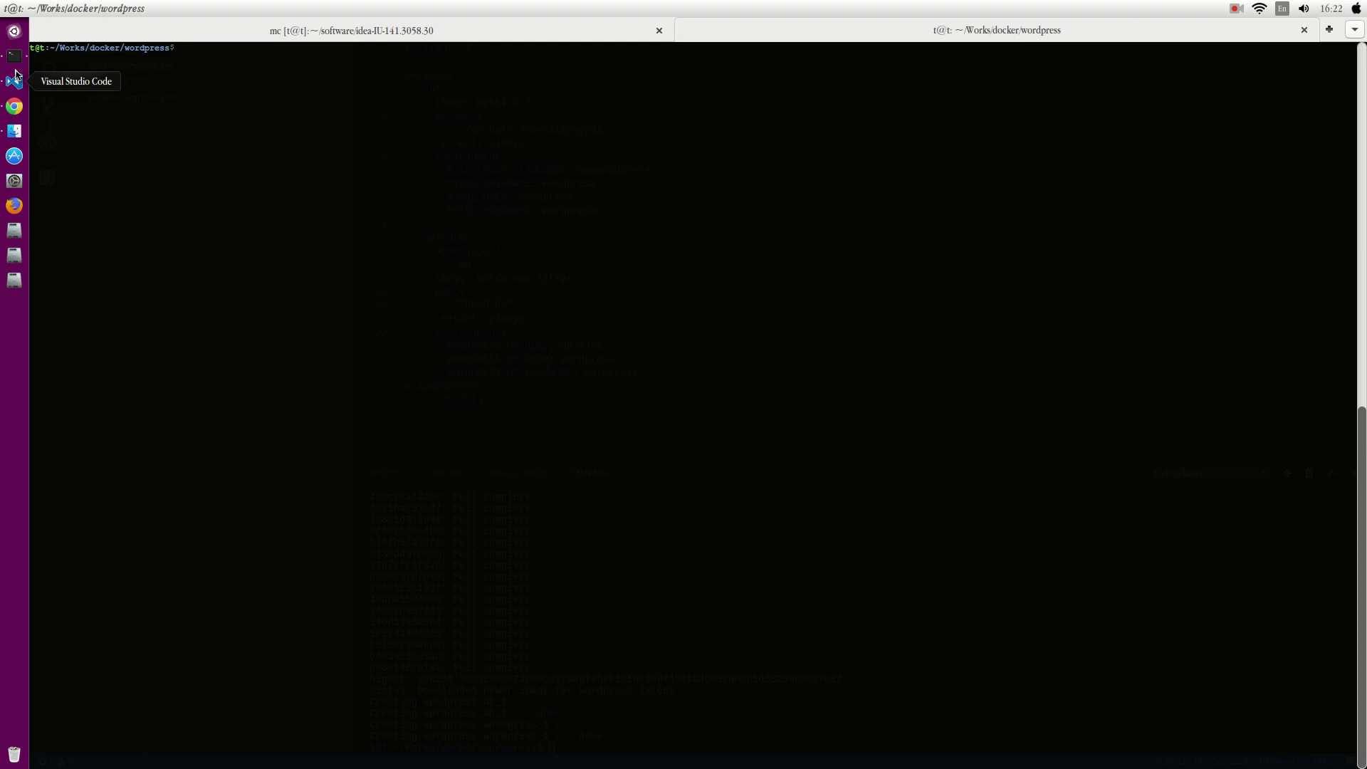
Run sudo docker-compose up, which rejects ./db_data as an invalid volume name
{"action": "left_click", "coordinate": [14, 78]}
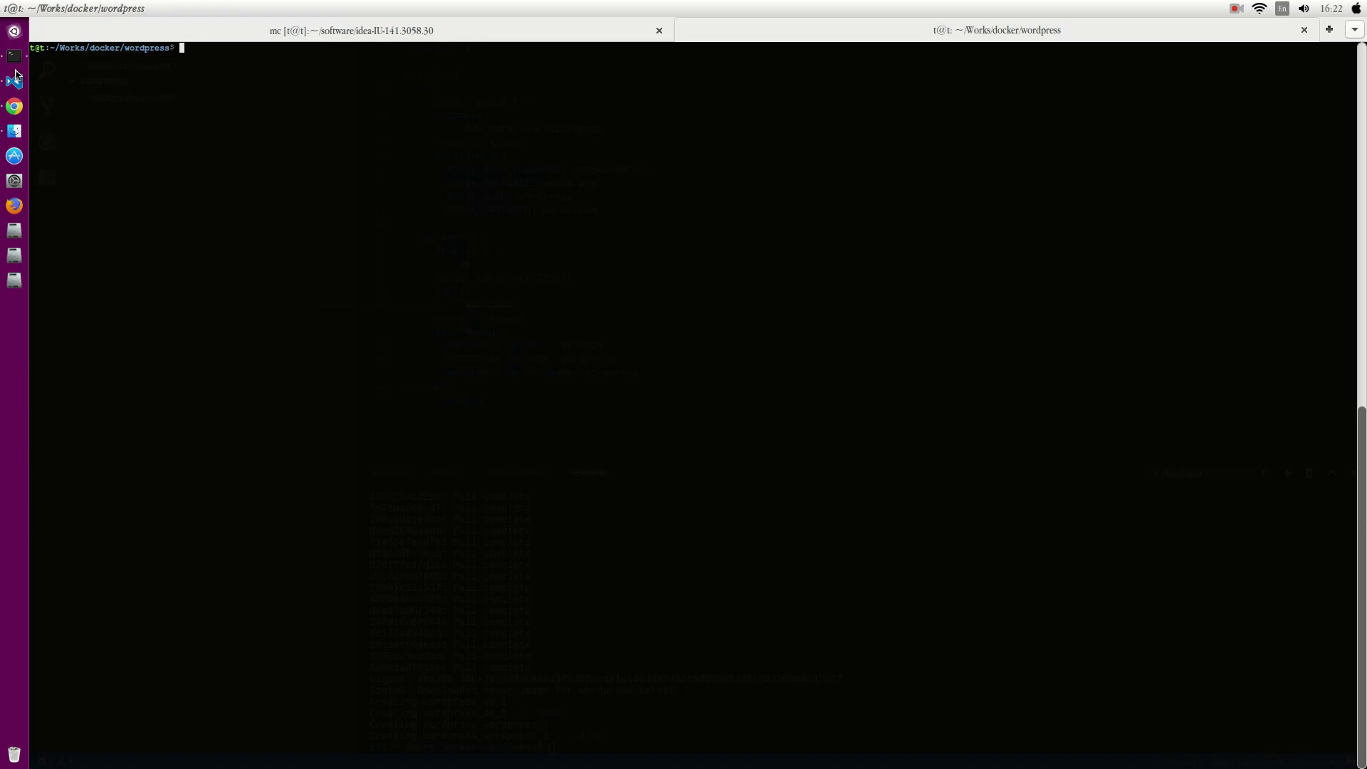
{"action": "type", "text": "sudo docker-compose up"}
{"action": "key", "text": "Return"}
{"action": "key", "text": "ctrl+c"}
{"action": "key", "text": "Up"}
{"action": "key", "text": "Home"}
{"action": "key", "text": "Right"}
{"action": "key", "text": "End"}
{"action": "type", "text": "-d"}
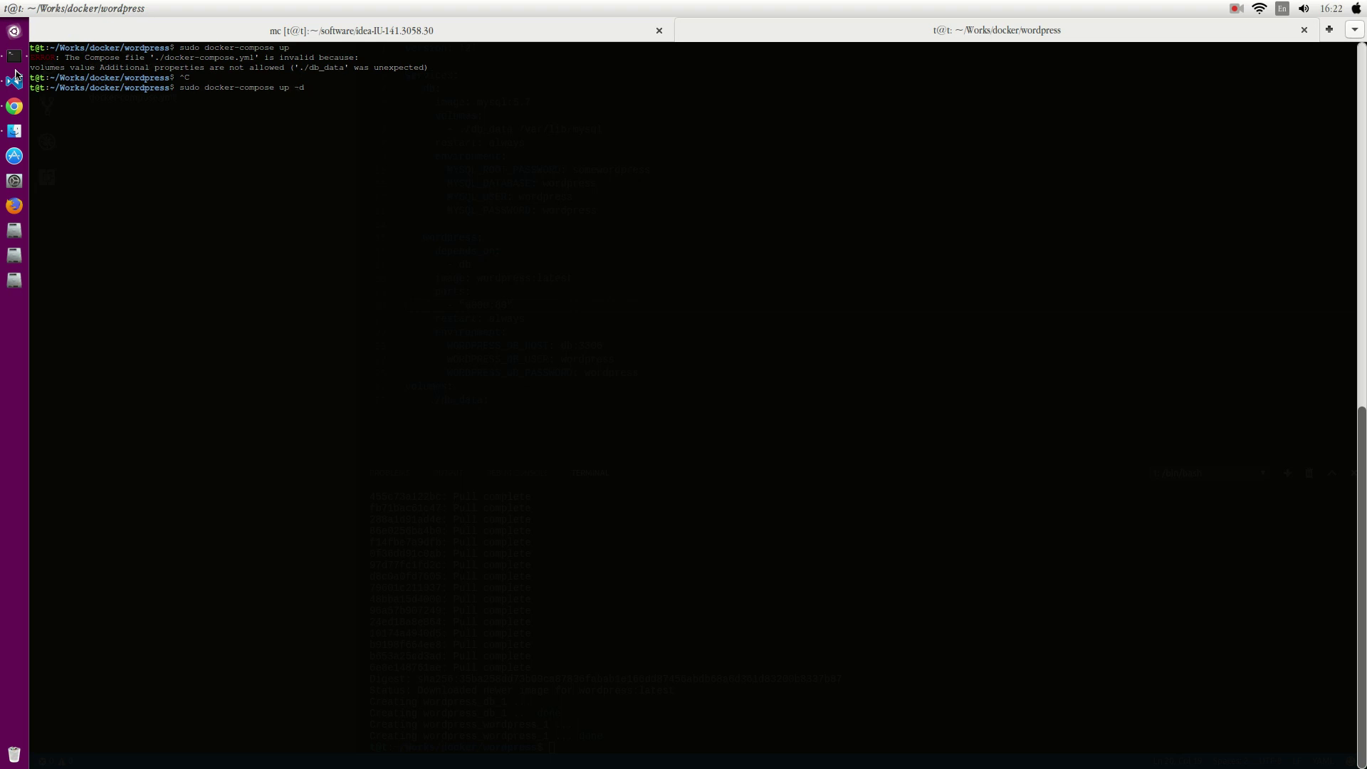
Remove the ./ prefix from both db_data volume entries in the compose file
{"action": "left_click", "coordinate": [14, 78]}
{"action": "key", "text": "Up"}
{"action": "key", "text": "Up"}
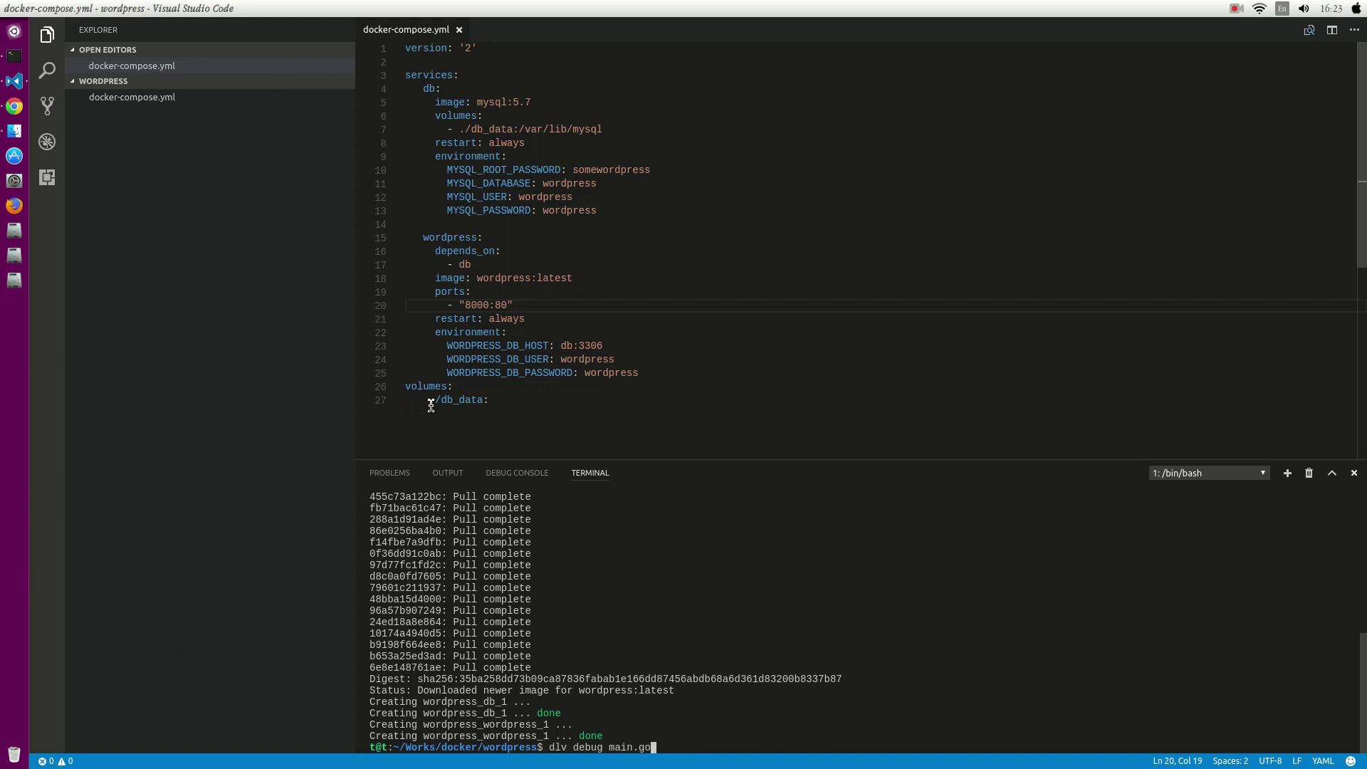
{"action": "left_click", "coordinate": [439, 399]}
{"action": "key", "text": "Delete"}
{"action": "key", "text": "Delete"}
{"action": "left_click", "coordinate": [470, 128]}
{"action": "key", "text": "BackSpace"}
{"action": "key", "text": "BackSpace"}
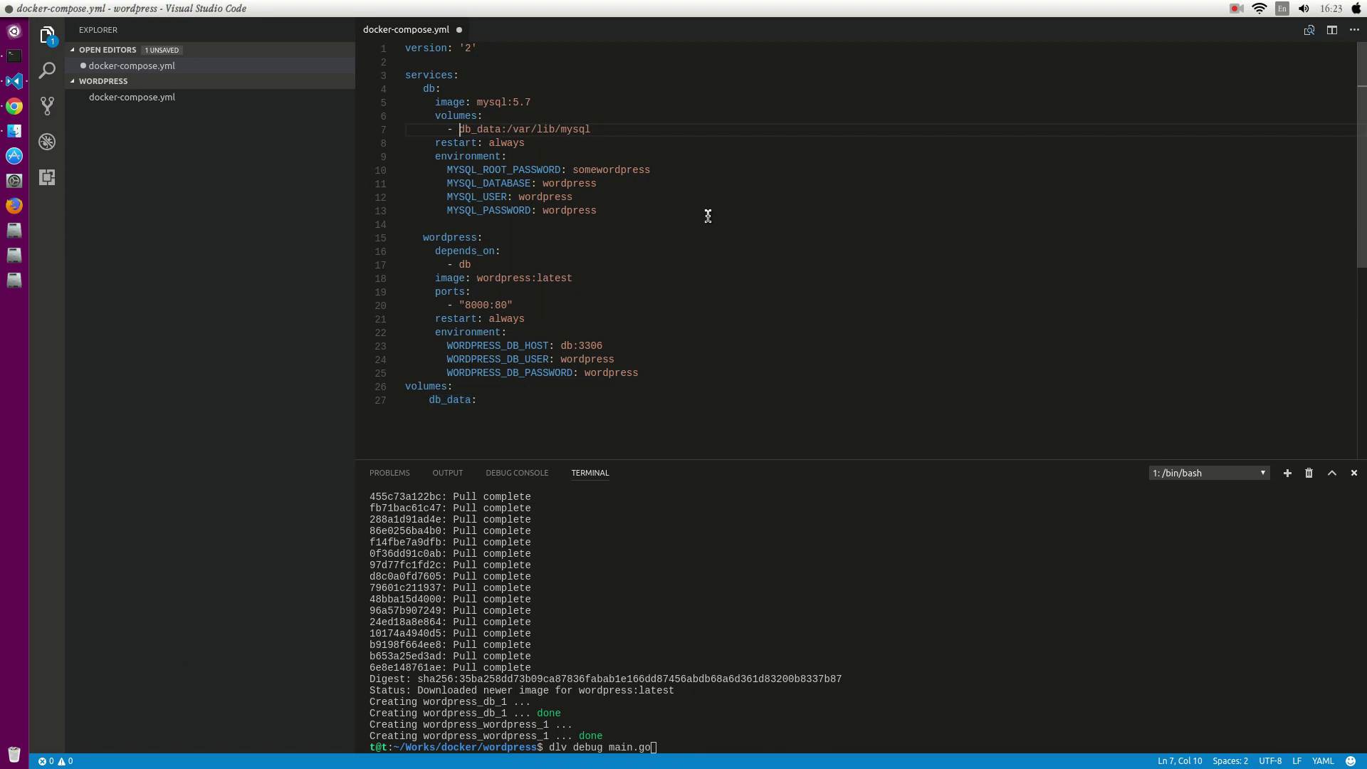
Save the compose file and run sudo docker-compose up -d to create network, volume and containers
{"action": "key", "text": "ctrl+s"}
{"action": "key", "text": "alt+Tab"}
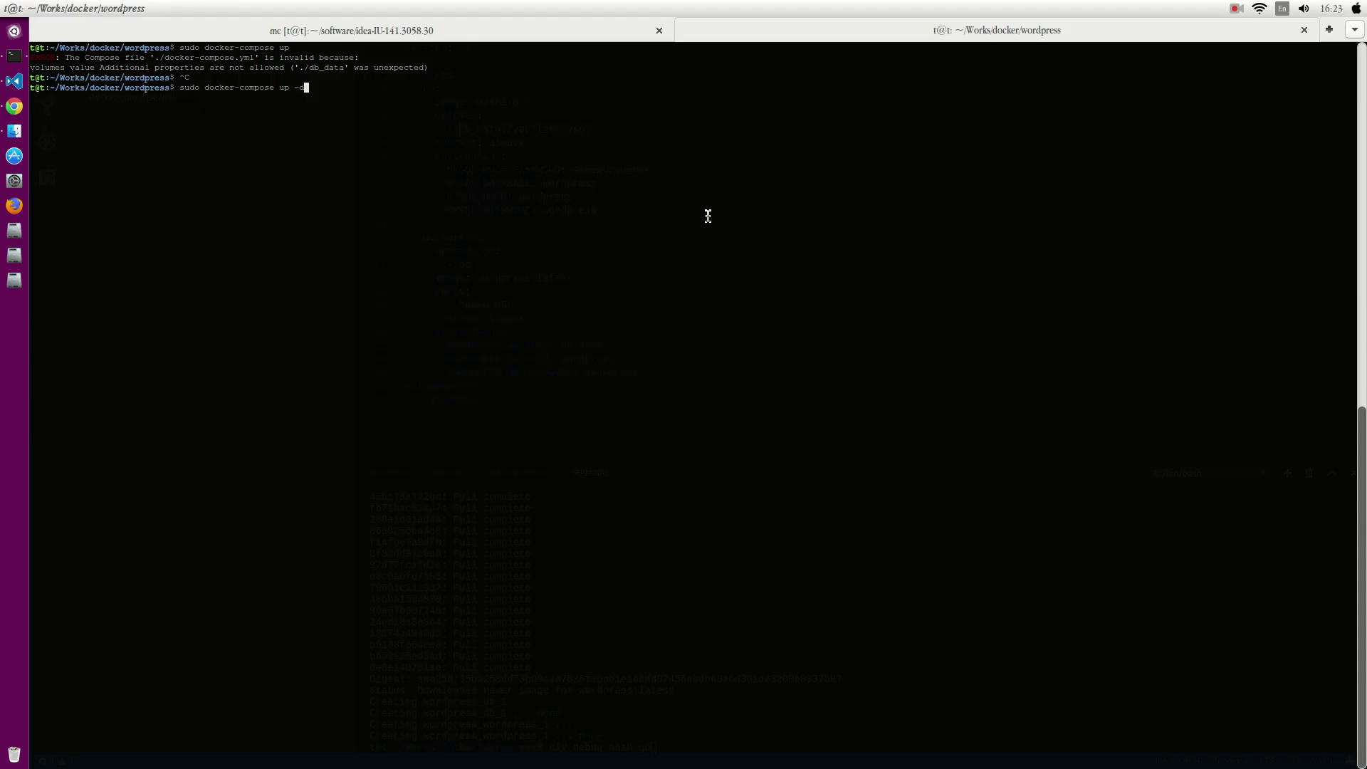
{"action": "key", "text": "Return"}
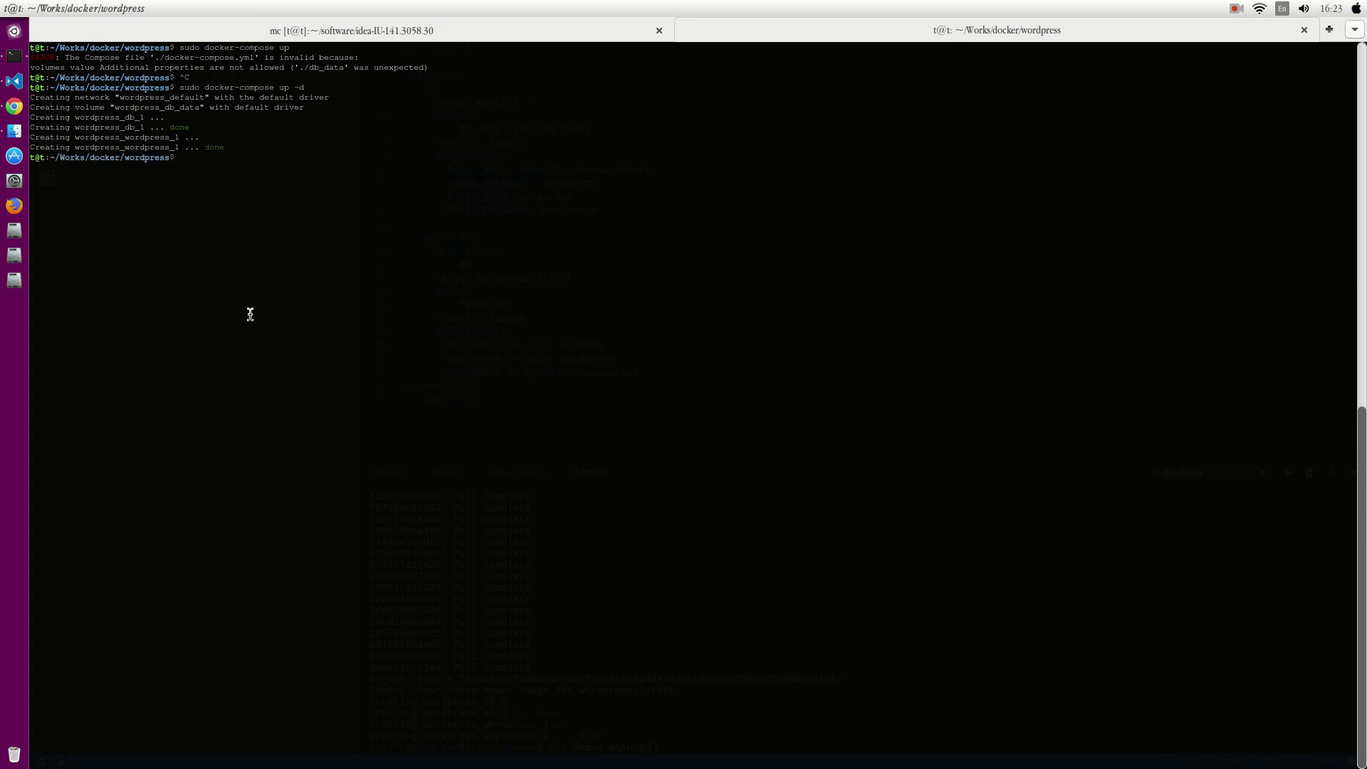
{"action": "left_click_drag", "start_coordinate": [293, 85], "coordinate": [304, 86]}
Load localhost:8000 in Chrome to reach the WordPress language-selection page
{"action": "left_click", "coordinate": [13, 106]}
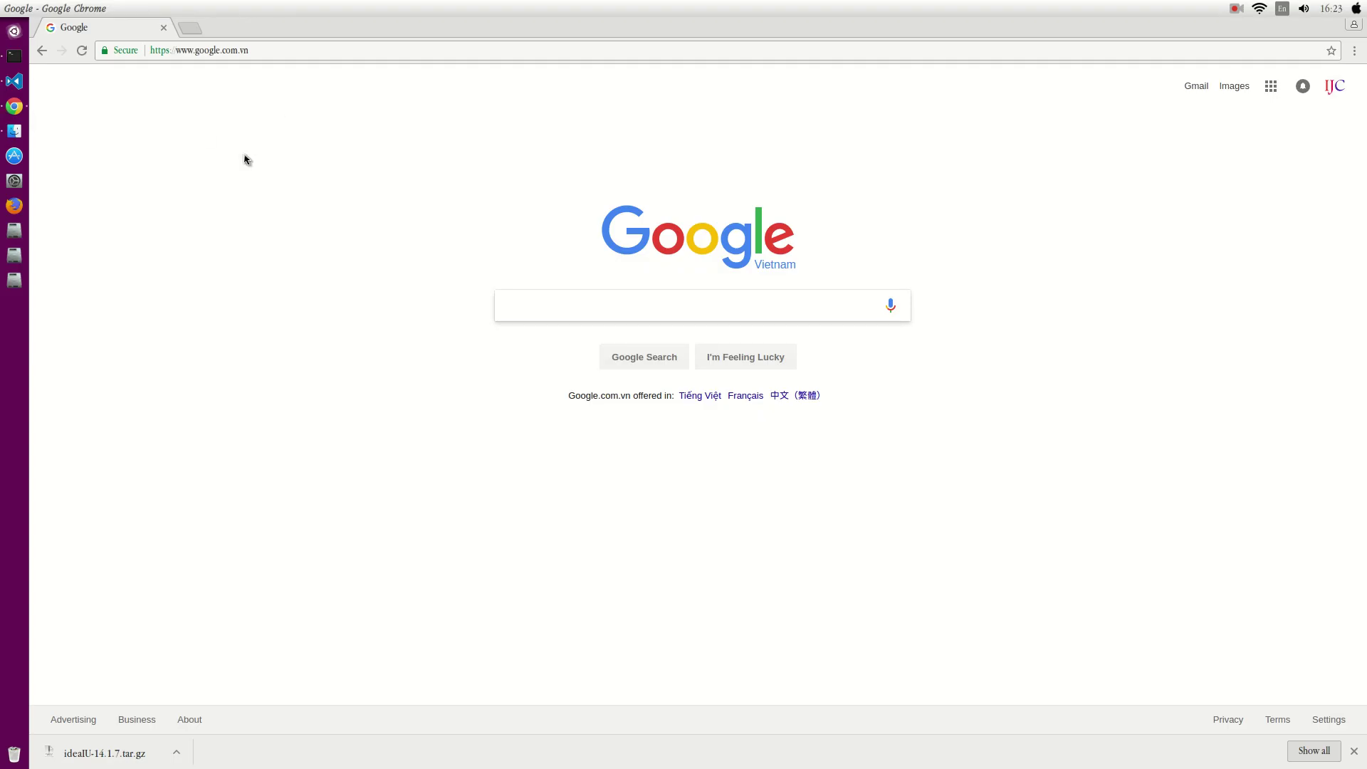
{"action": "key", "text": "ctrl+l"}
{"action": "type", "text": "lo"}
{"action": "key", "text": "BackSpace"}
{"action": "key", "text": "BackSpace"}
{"action": "type", "text": "localhost:800"}
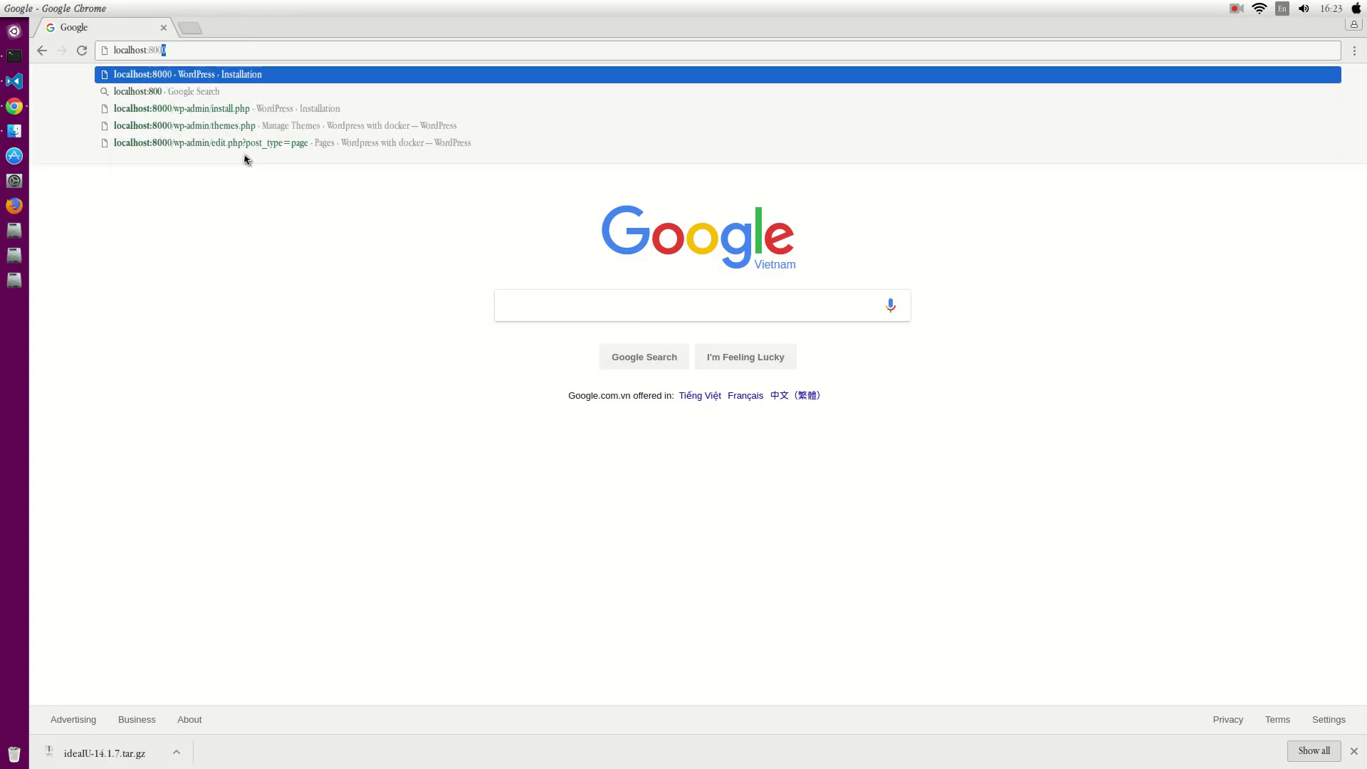
{"action": "type", "text": "00"}
{"action": "key", "text": "Return"}
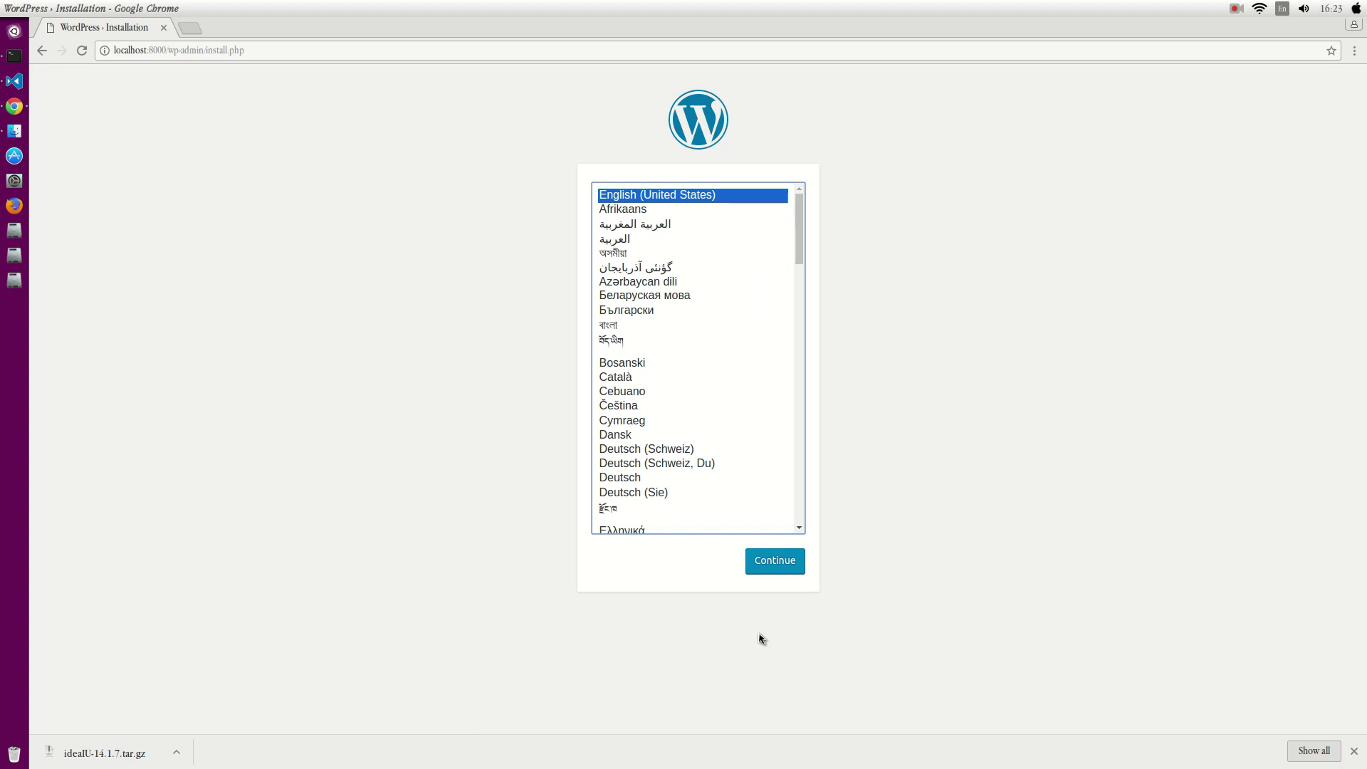
Choose English and fill in site 'Demo wordpress with docker', user admin, weak password and email
{"action": "left_click", "coordinate": [775, 559]}
{"action": "type", "text": "Demo wor"}
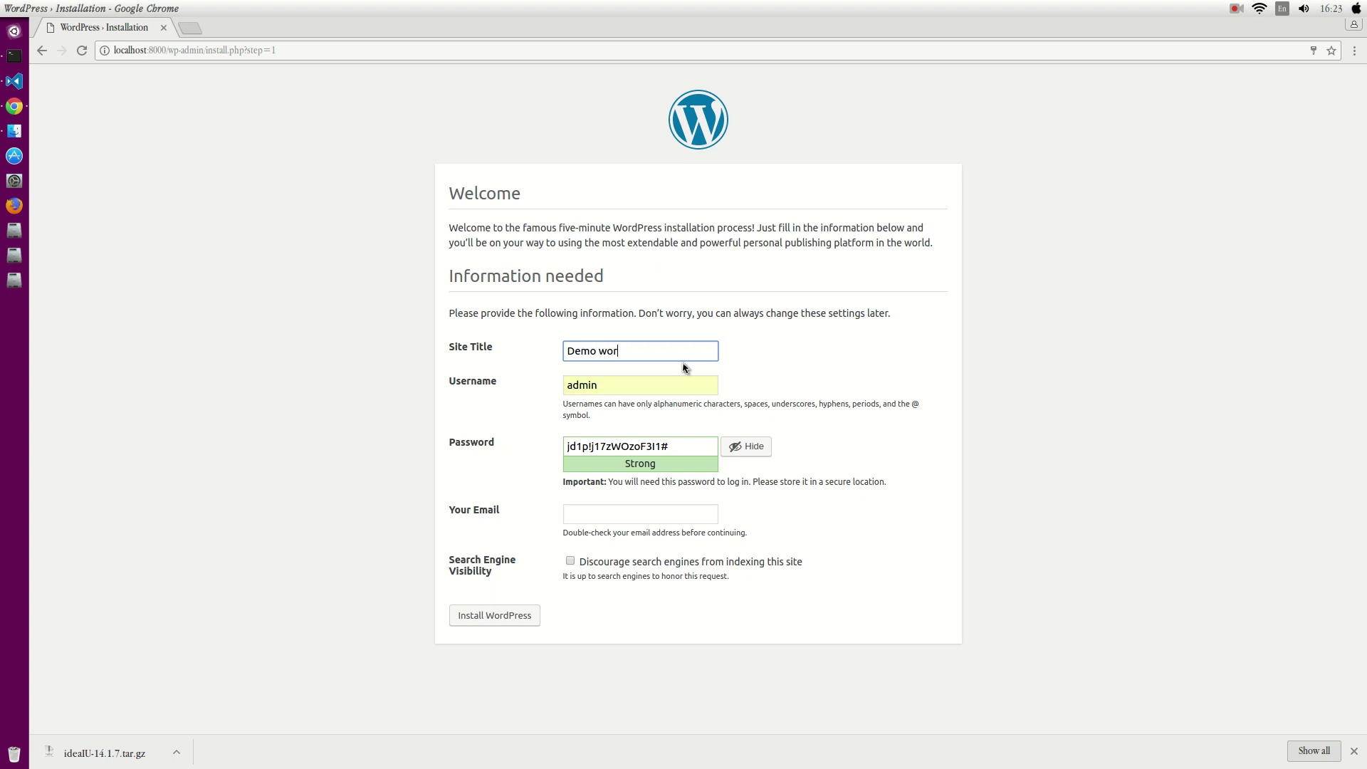
{"action": "type", "text": "dpress with docker"}
{"action": "key", "text": "Tab"}
{"action": "type", "text": "ro"}
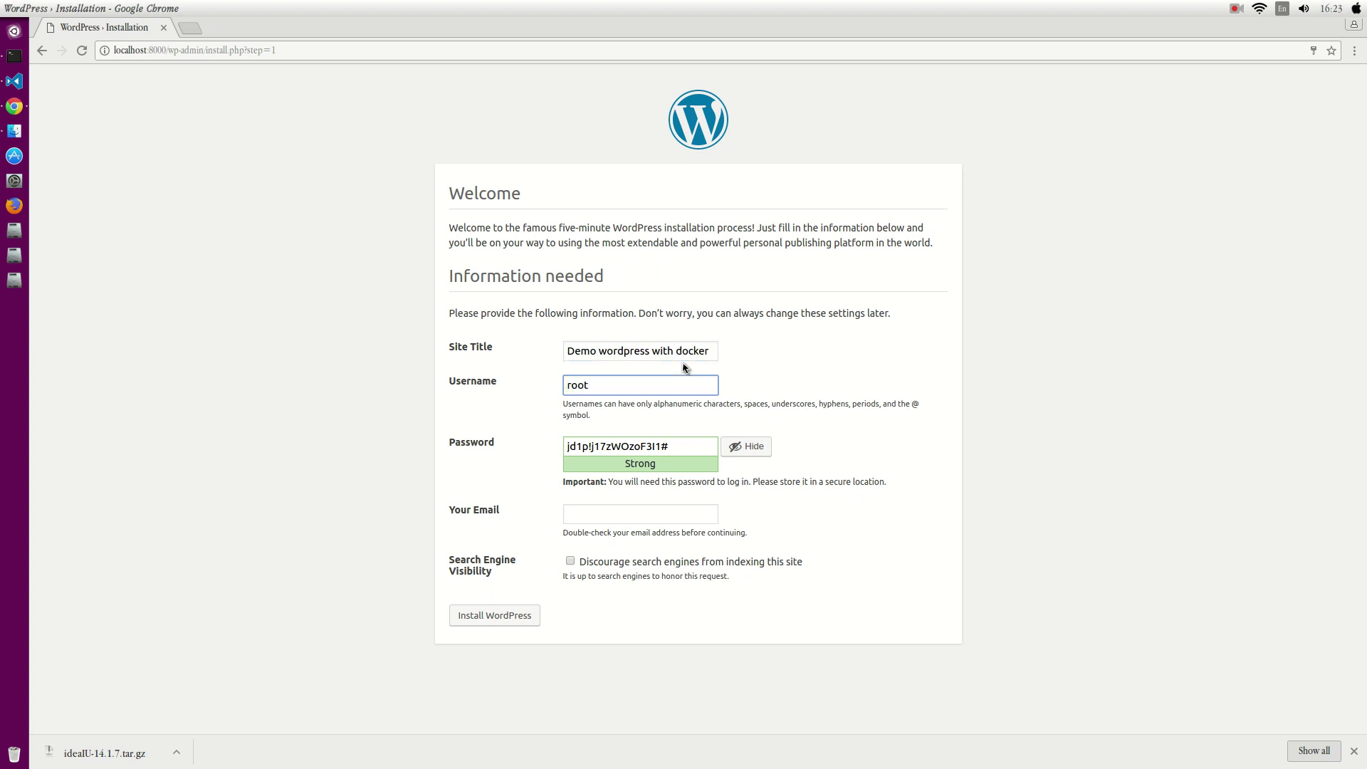
{"action": "key", "text": "Tab"}
{"action": "key", "text": "shift+Tab"}
{"action": "type", "text": "admin"}
{"action": "key", "text": "Tab"}
{"action": "type", "text": "a"}
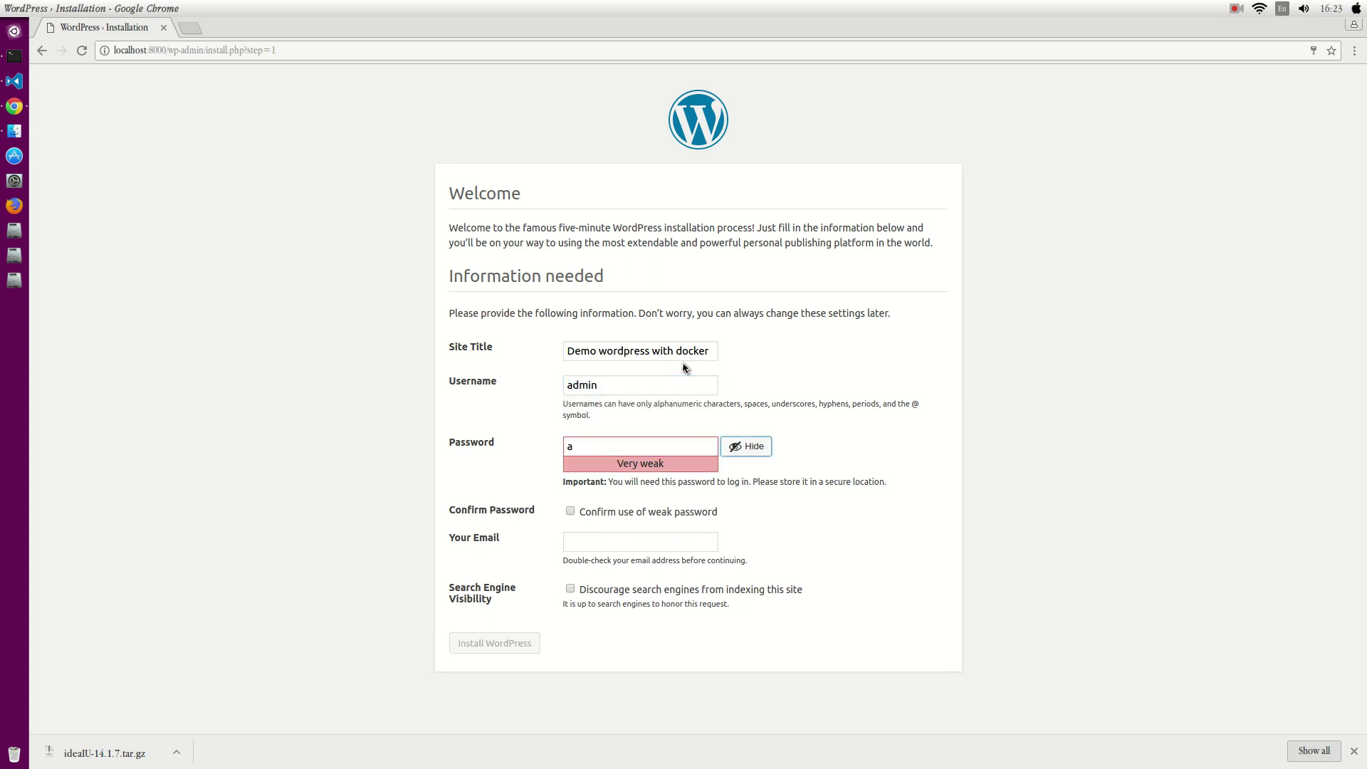
{"action": "key", "text": "Tab"}
{"action": "key", "text": "shift+Tab"}
{"action": "key", "text": "space"}
{"action": "key", "text": "Tab"}
{"action": "type", "text": "tuanp"}
{"action": "key", "text": "Down"}
{"action": "key", "text": "Return"}
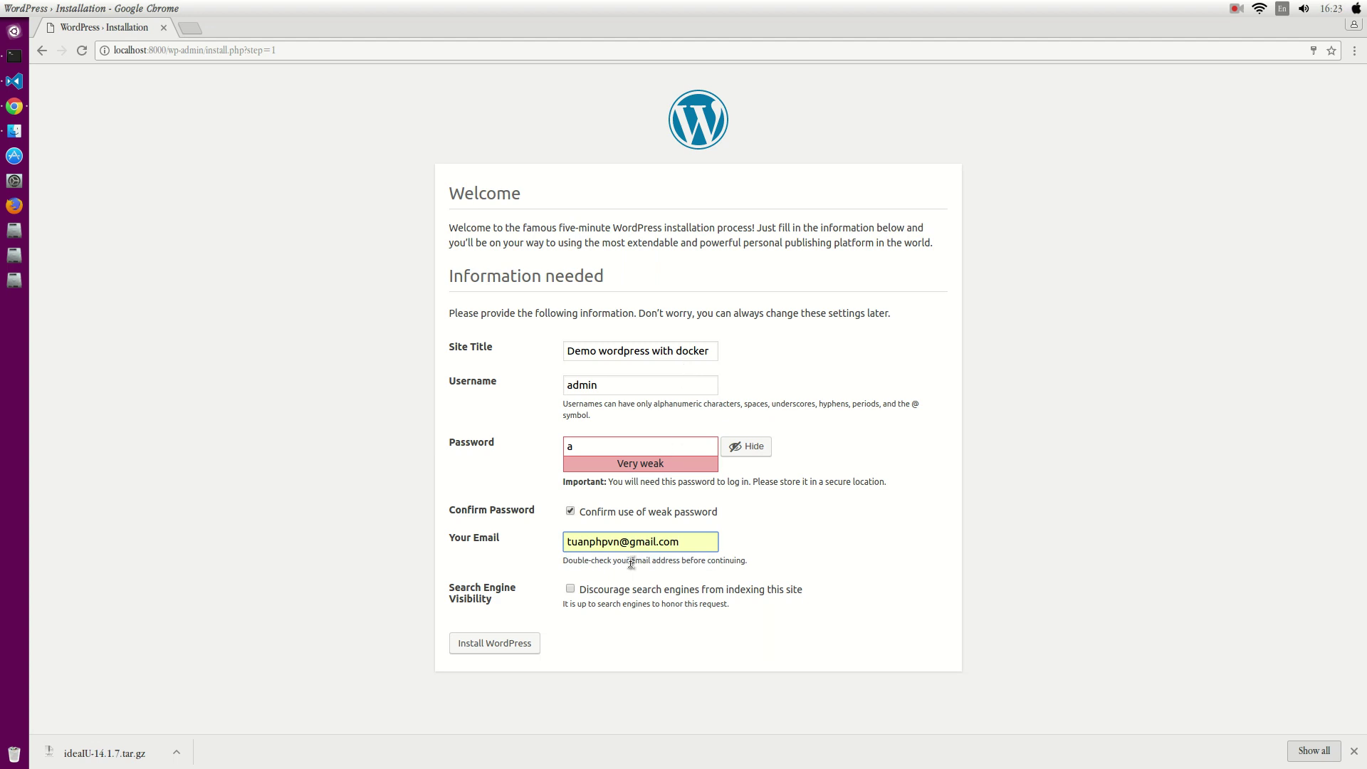
Install WordPress and load the site's front page at localhost:8000
{"action": "left_click", "coordinate": [514, 646]}
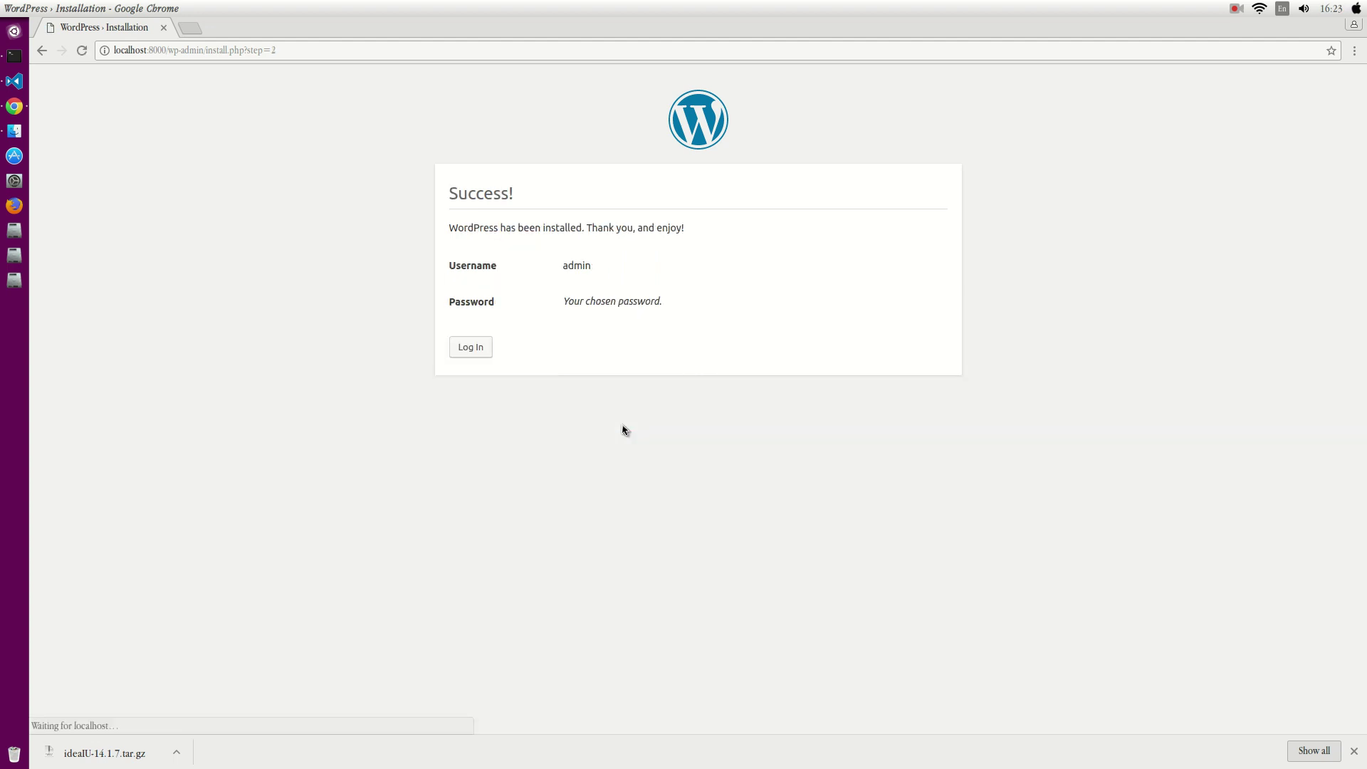
{"action": "left_click", "coordinate": [167, 51]}
{"action": "type", "text": "localhost:8000"}
{"action": "key", "text": "Return"}
{"action": "scroll", "coordinate": [587, 228], "scroll_direction": "down", "scroll_amount": 8}
{"action": "scroll", "coordinate": [586, 228], "scroll_direction": "down", "scroll_amount": 2}
{"action": "scroll", "coordinate": [586, 256], "scroll_direction": "down", "scroll_amount": 2}
{"action": "scroll", "coordinate": [587, 256], "scroll_direction": "down", "scroll_amount": 2}
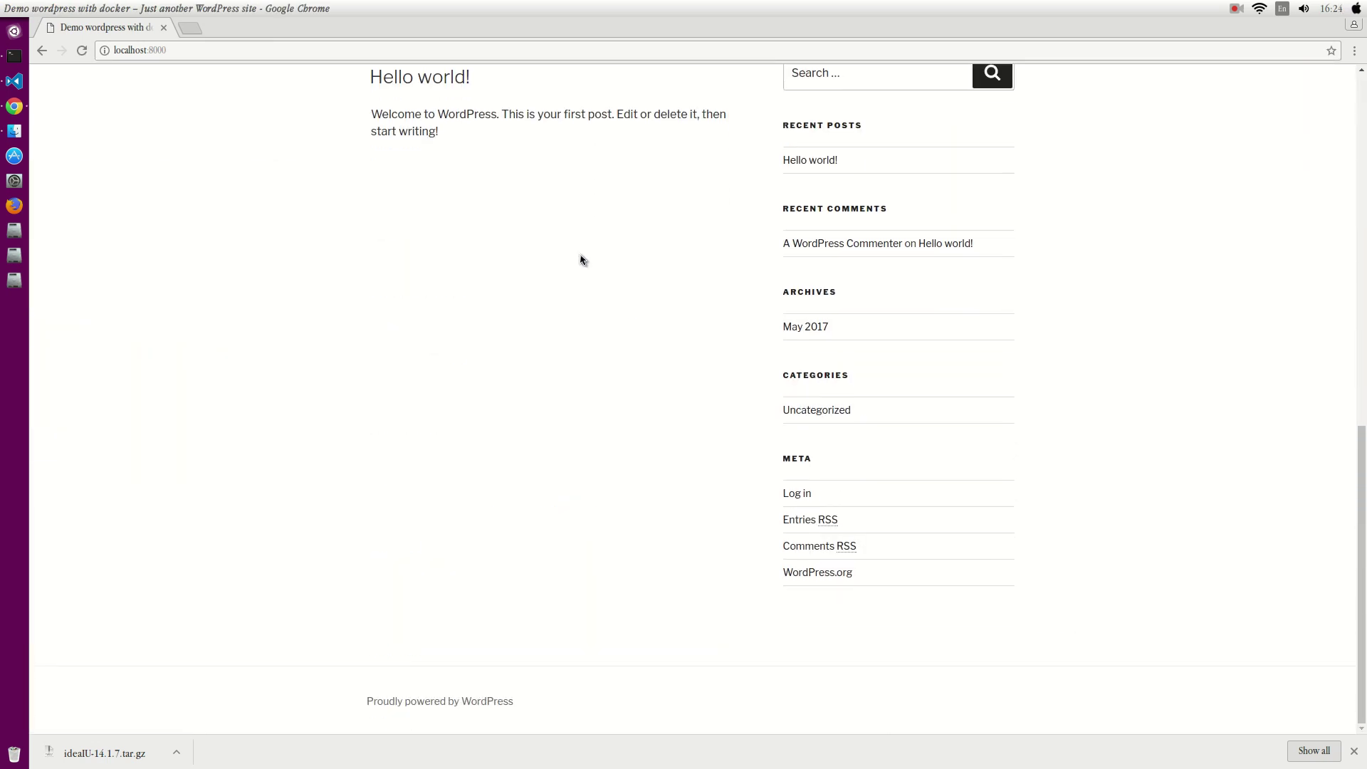
List containers with sudo docker ps -a and run docker inspect on the WordPress container ID
{"action": "left_click", "coordinate": [14, 56]}
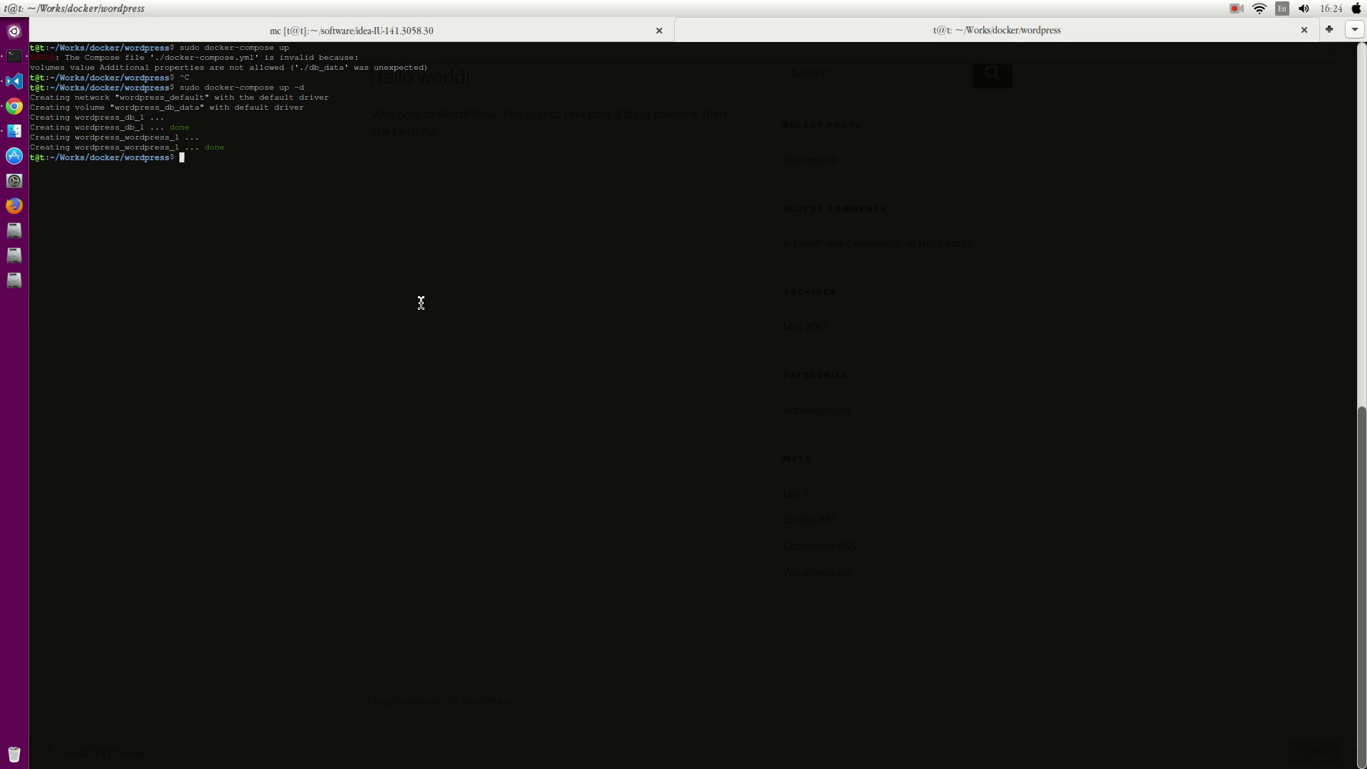
{"action": "type", "text": "sudo docke"}
{"action": "type", "text": "r ps "}
{"action": "type", "text": "-a"}
{"action": "key", "text": "Return"}
{"action": "type", "text": "sudo docker "}
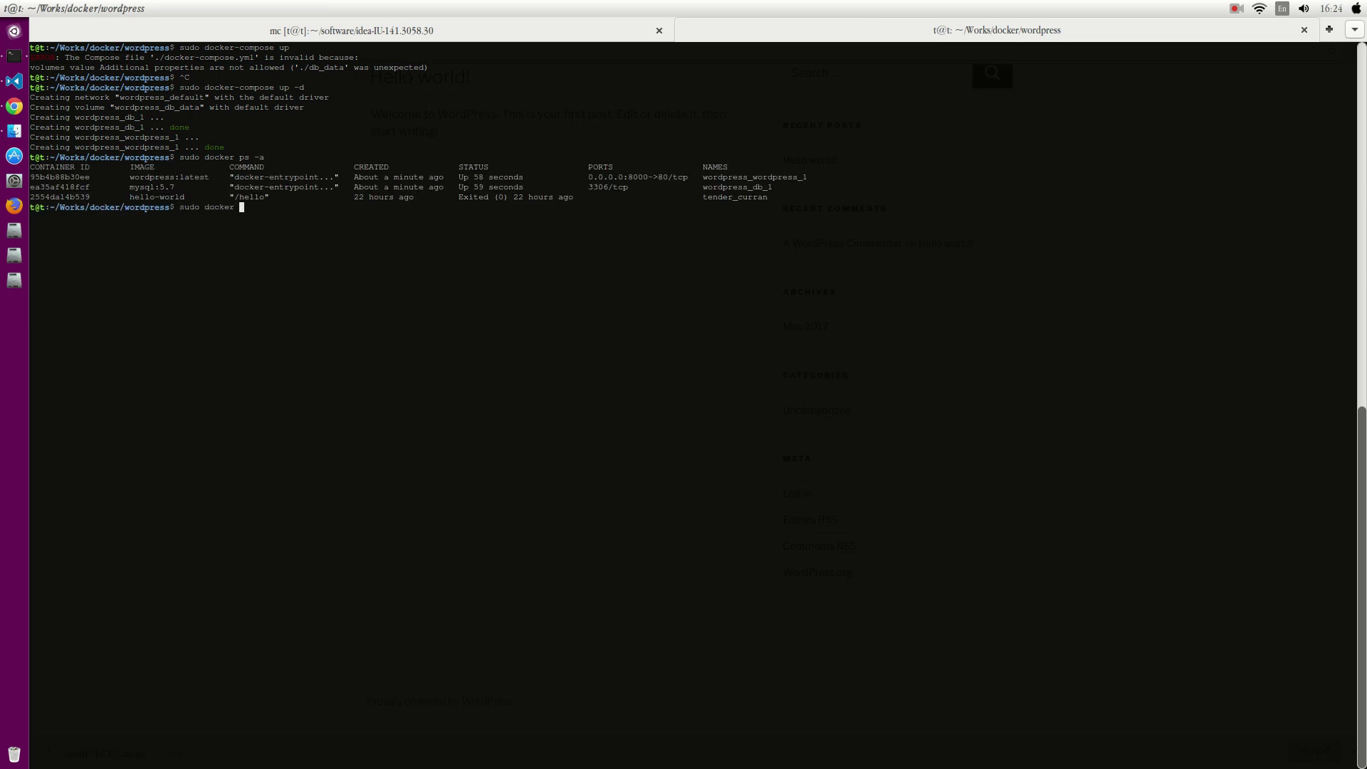
{"action": "type", "text": "inspect"}
{"action": "double_click", "coordinate": [58, 176]}
{"action": "key", "text": "ctrl+c"}
{"action": "right_click", "coordinate": [59, 176]}
{"action": "left_click", "coordinate": [85, 203]}
{"action": "right_click", "coordinate": [689, 163]}
{"action": "left_click", "coordinate": [743, 222]}
{"action": "key", "text": "Return"}
Filter the inspect output with grep IPAddress to find 172.18.0.3, then open a new Chrome tab
{"action": "key", "text": "Up"}
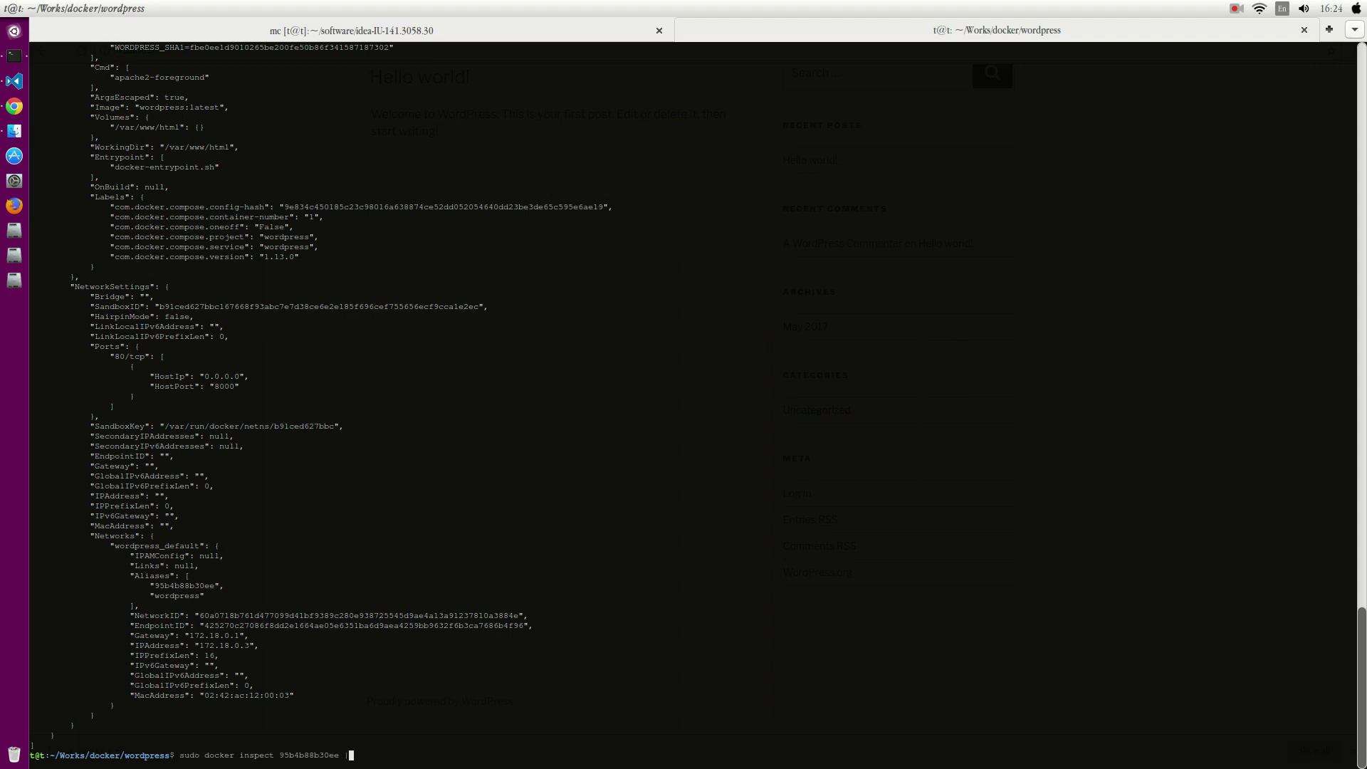
{"action": "type", "text": "grep IPAddress"}
{"action": "key", "text": "Return"}
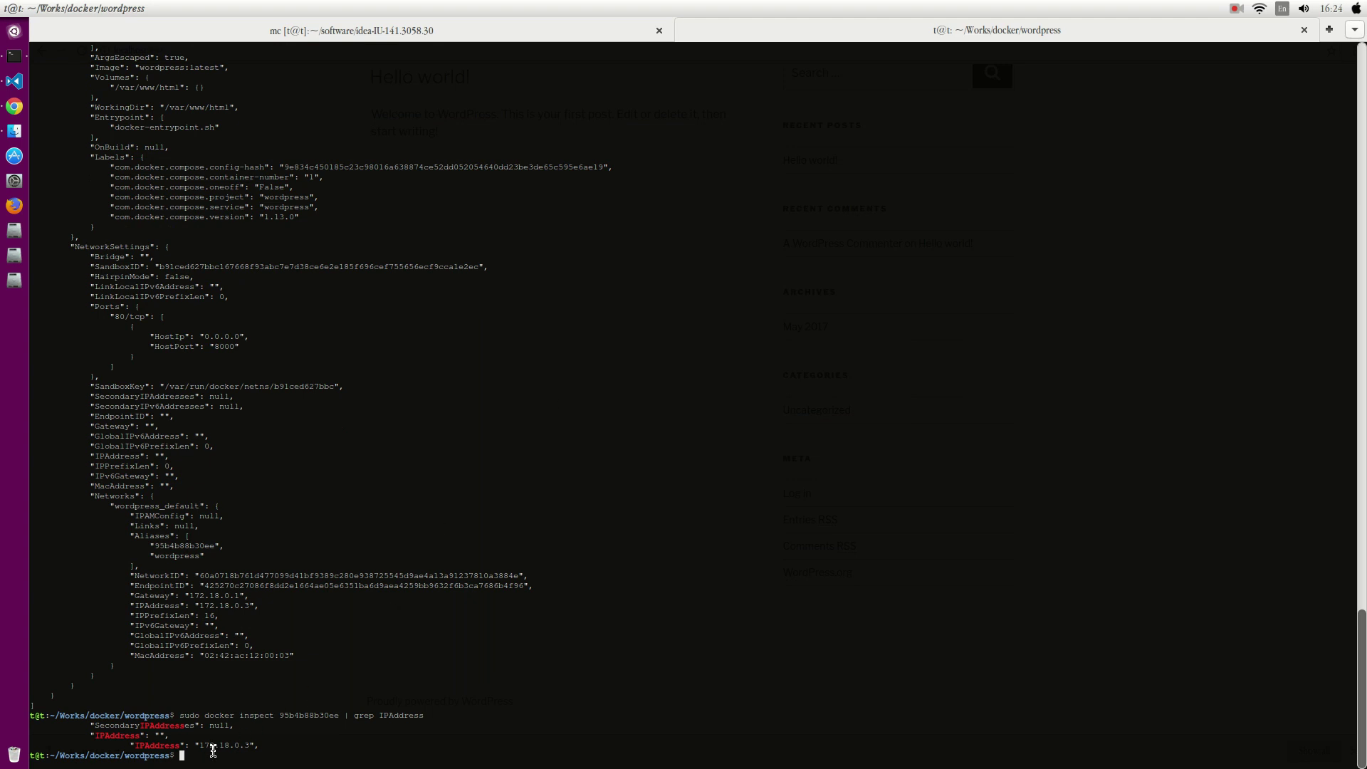
{"action": "key", "text": "alt+Tab"}
{"action": "key", "text": "ctrl+t"}
{"action": "type", "text": "192.18.0.3"}
Visit 192.18.0.3, then correct the address to 172.18.0.3 after rechecking the terminal
{"action": "key", "text": "Return"}
{"action": "key", "text": "ctrl+l"}
{"action": "key", "text": "Home"}
{"action": "key", "text": "Delete"}
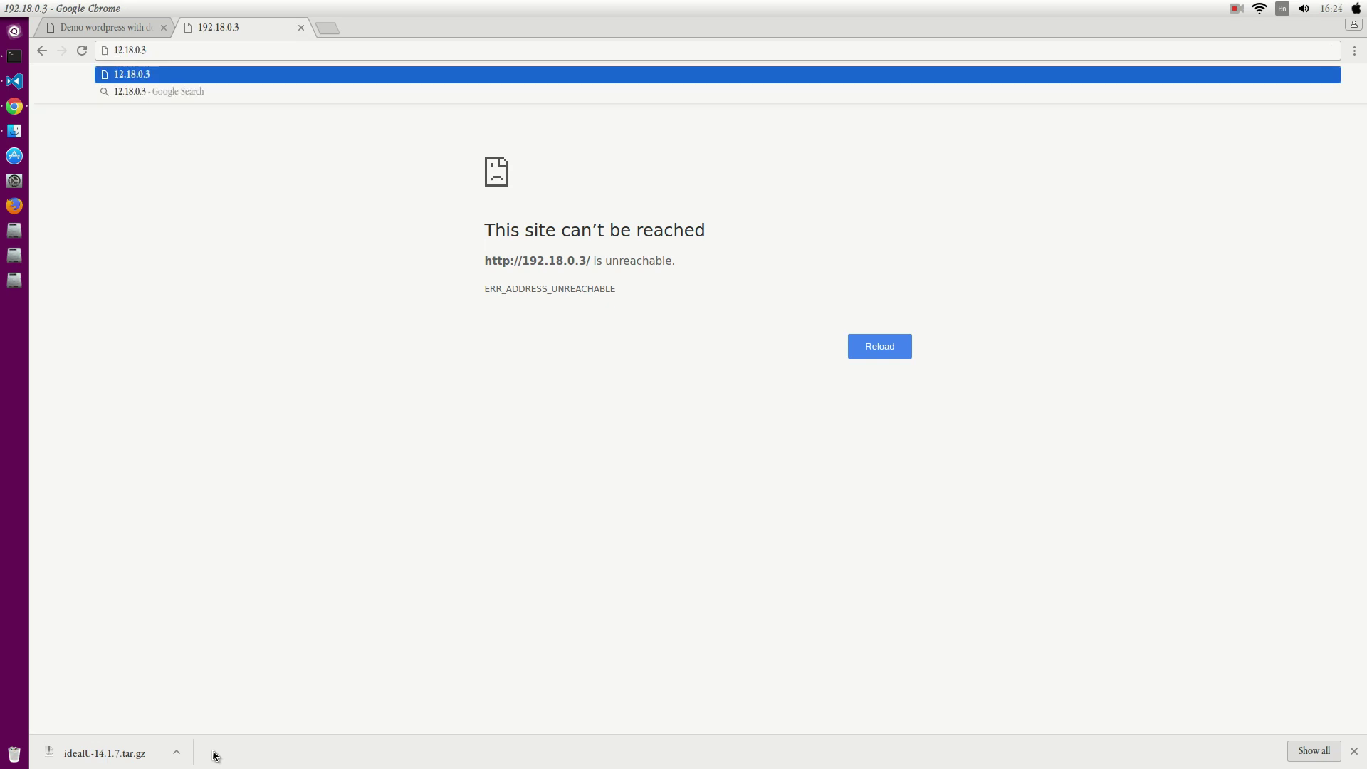
{"action": "key", "text": "alt+Tab"}
{"action": "key", "text": "alt+Tab"}
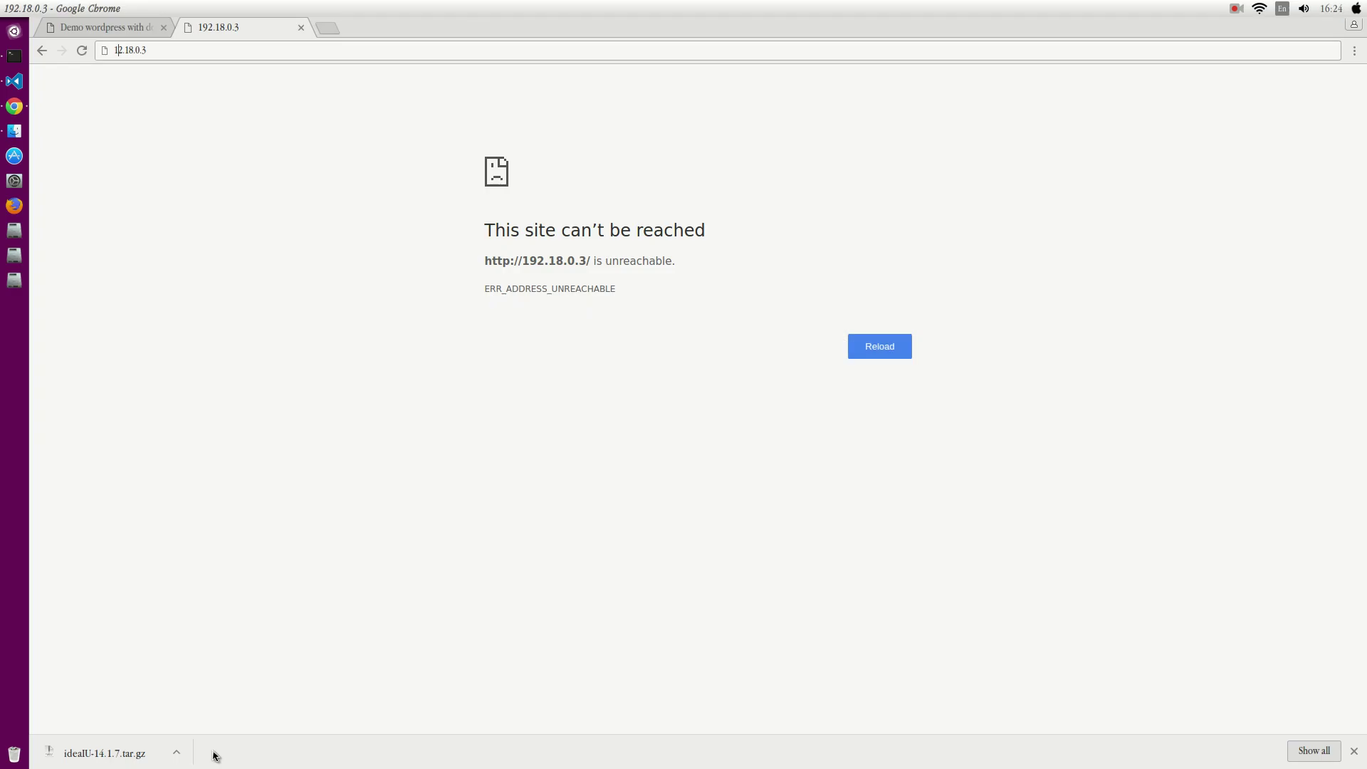
{"action": "type", "text": "7"}
{"action": "key", "text": "Return"}
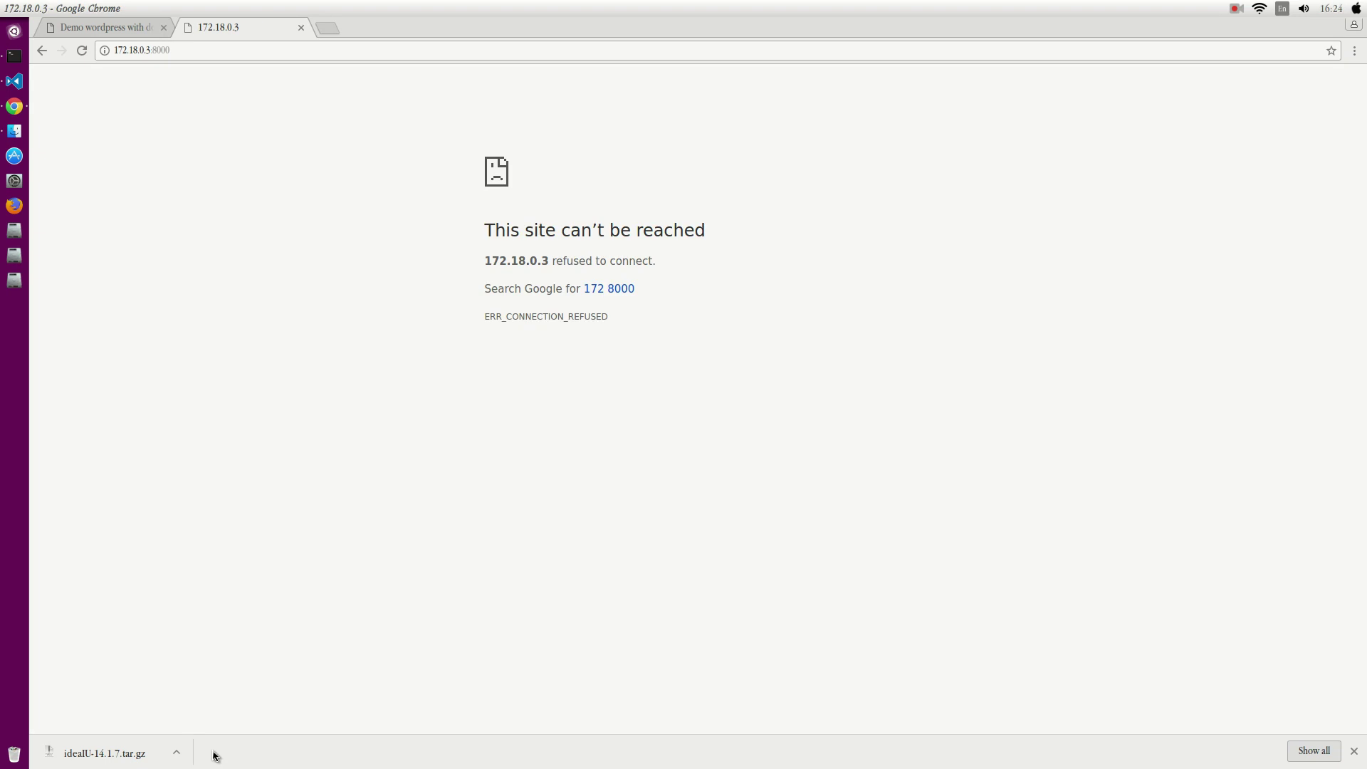
Try the container at 172.18.0.3:8000 and then on port 8080; both are refused
{"action": "key", "text": "ctrl+l"}
{"action": "type", "text": "172.18.0.3:8000"}
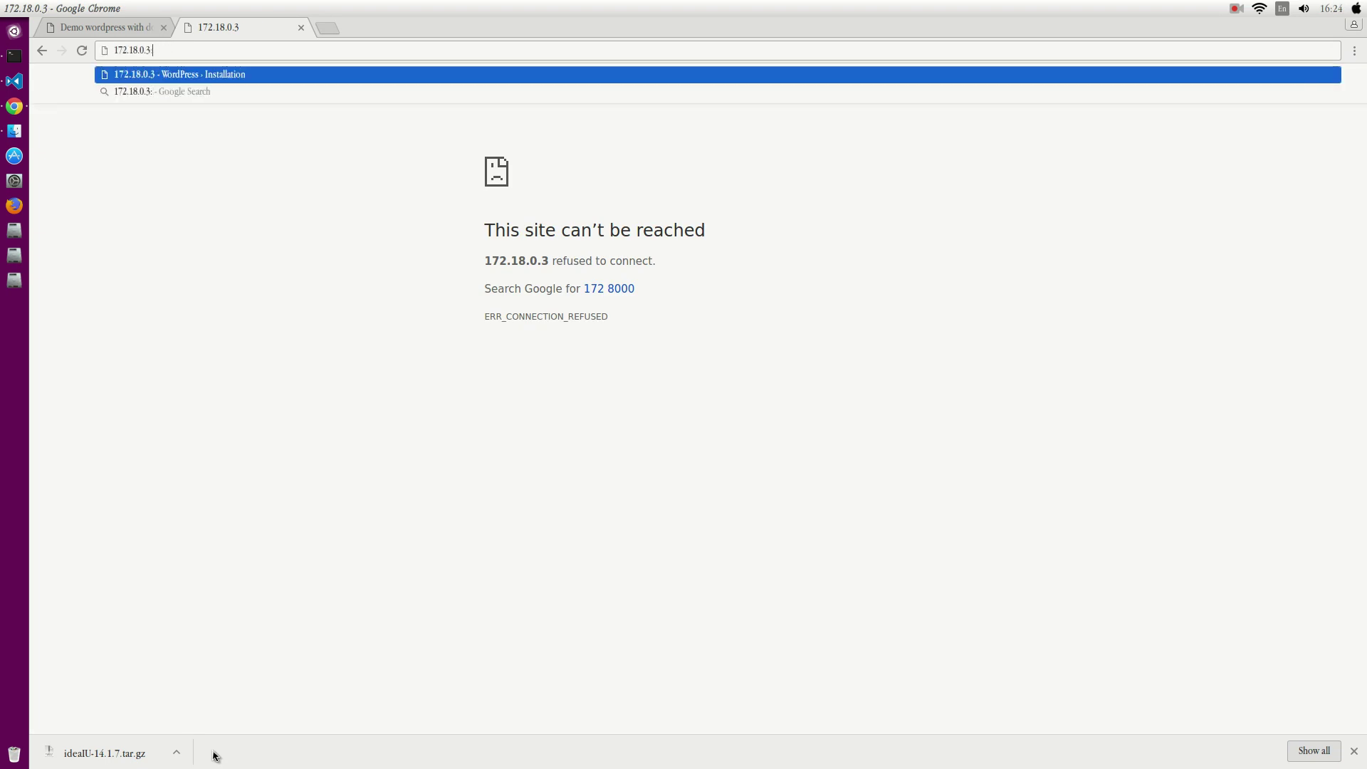
{"action": "key", "text": "Return"}
{"action": "key", "text": "ctrl+l"}
{"action": "key", "text": "Home"}
{"action": "key", "text": "shift+End"}
{"action": "key", "text": "ctrl+l"}
{"action": "type", "text": "172.18.0.3:8080"}
{"action": "key", "text": "Return"}
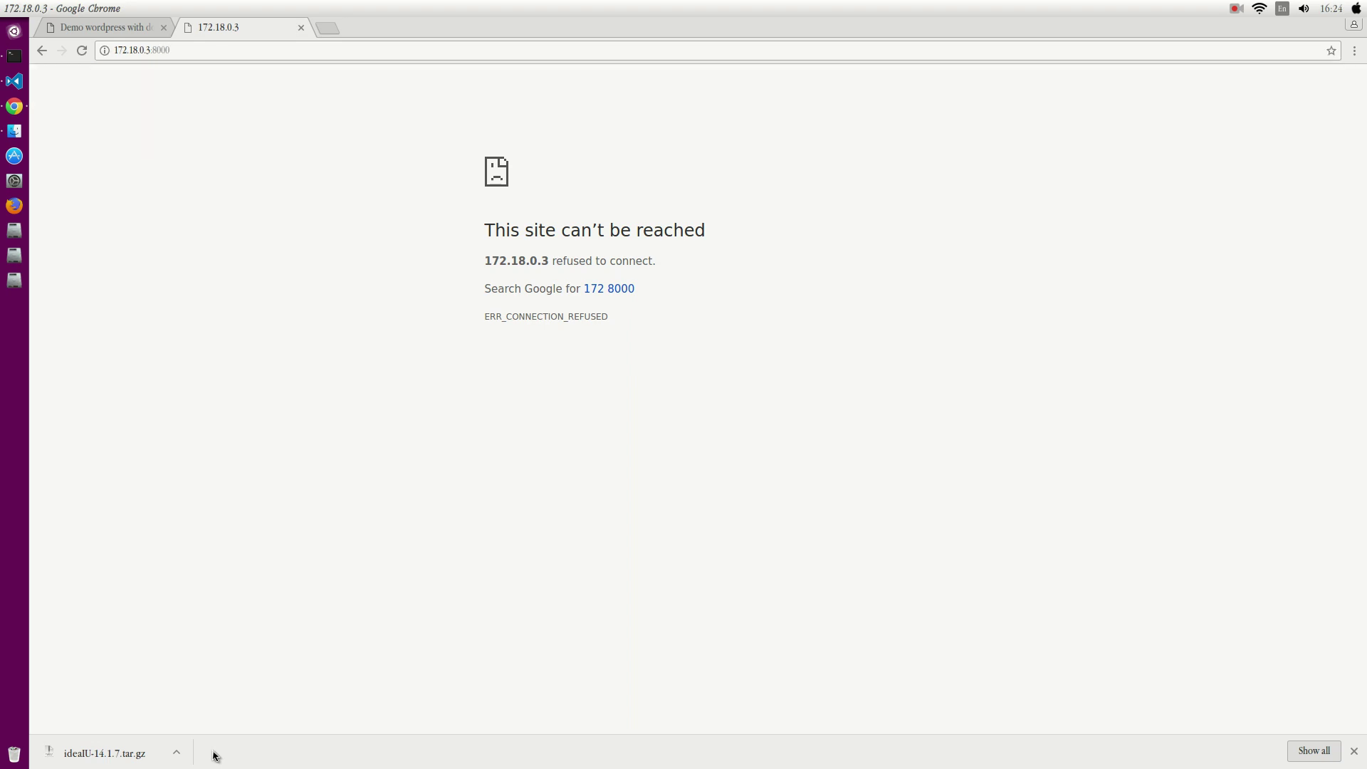
Recheck the terminal and strip the port from the address, leaving 172.18.0.3
{"action": "key", "text": "alt+Tab"}
{"action": "double_click", "coordinate": [160, 51]}
{"action": "key", "text": "BackSpace"}
{"action": "key", "text": "BackSpace"}
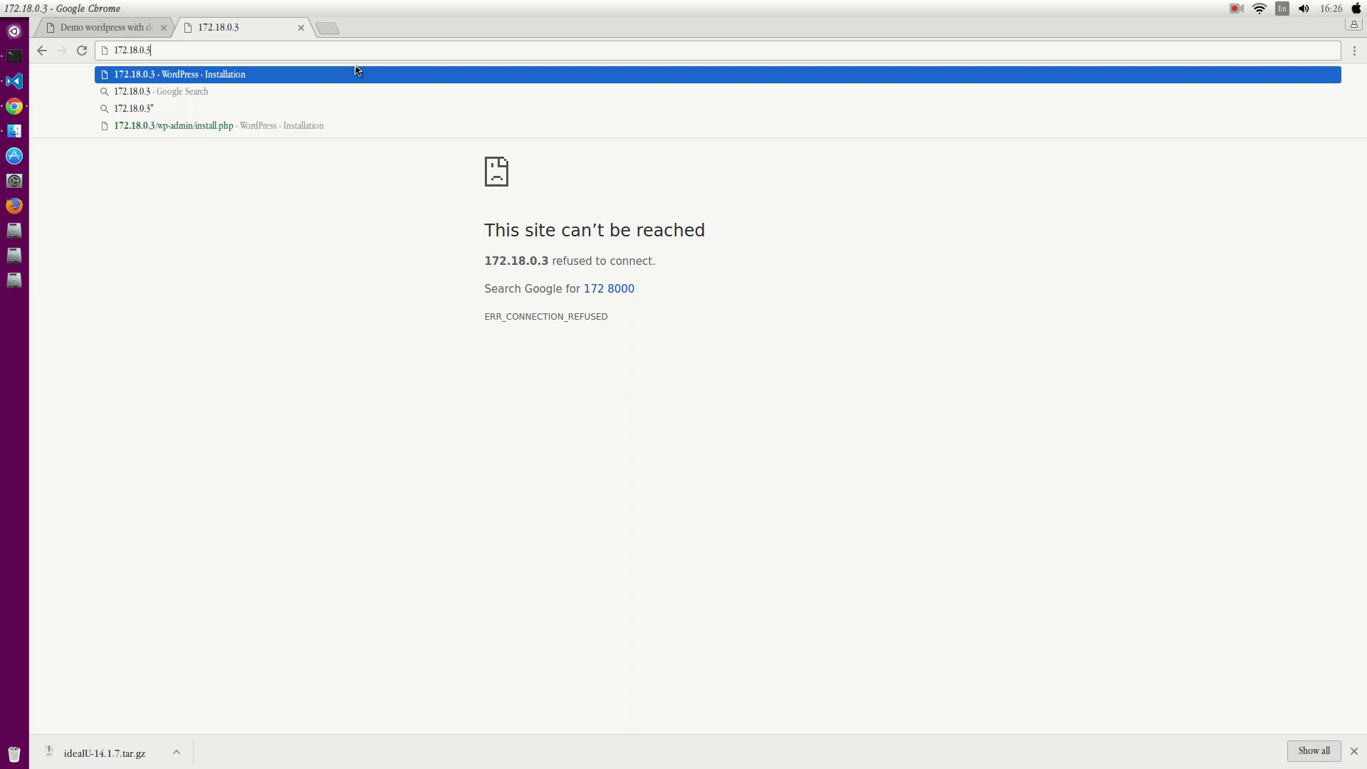
{"action": "key", "text": "ctrl+a"}
{"action": "left_click", "coordinate": [13, 60]}
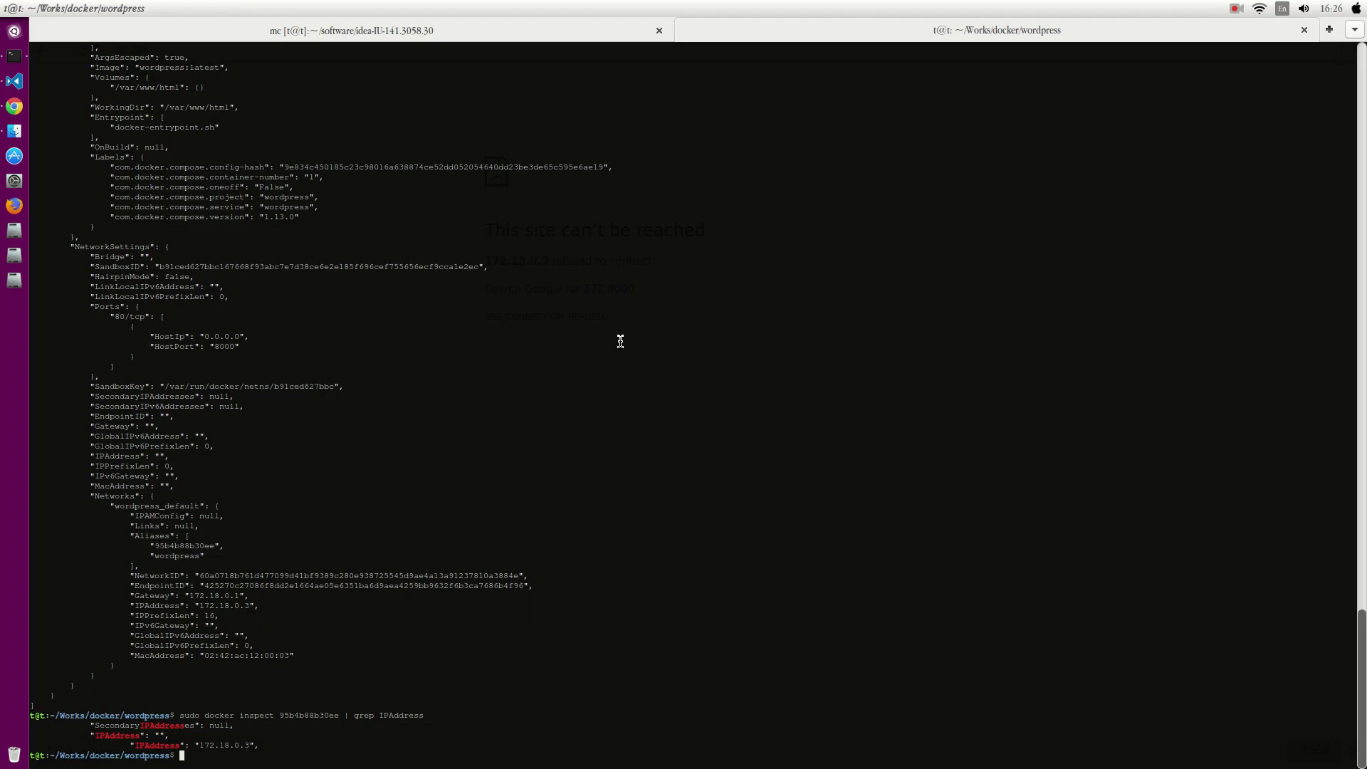
{"action": "type", "text": "curl"}
{"action": "type", "text": "http://172.18.0.3"}
{"action": "key", "text": "Return"}
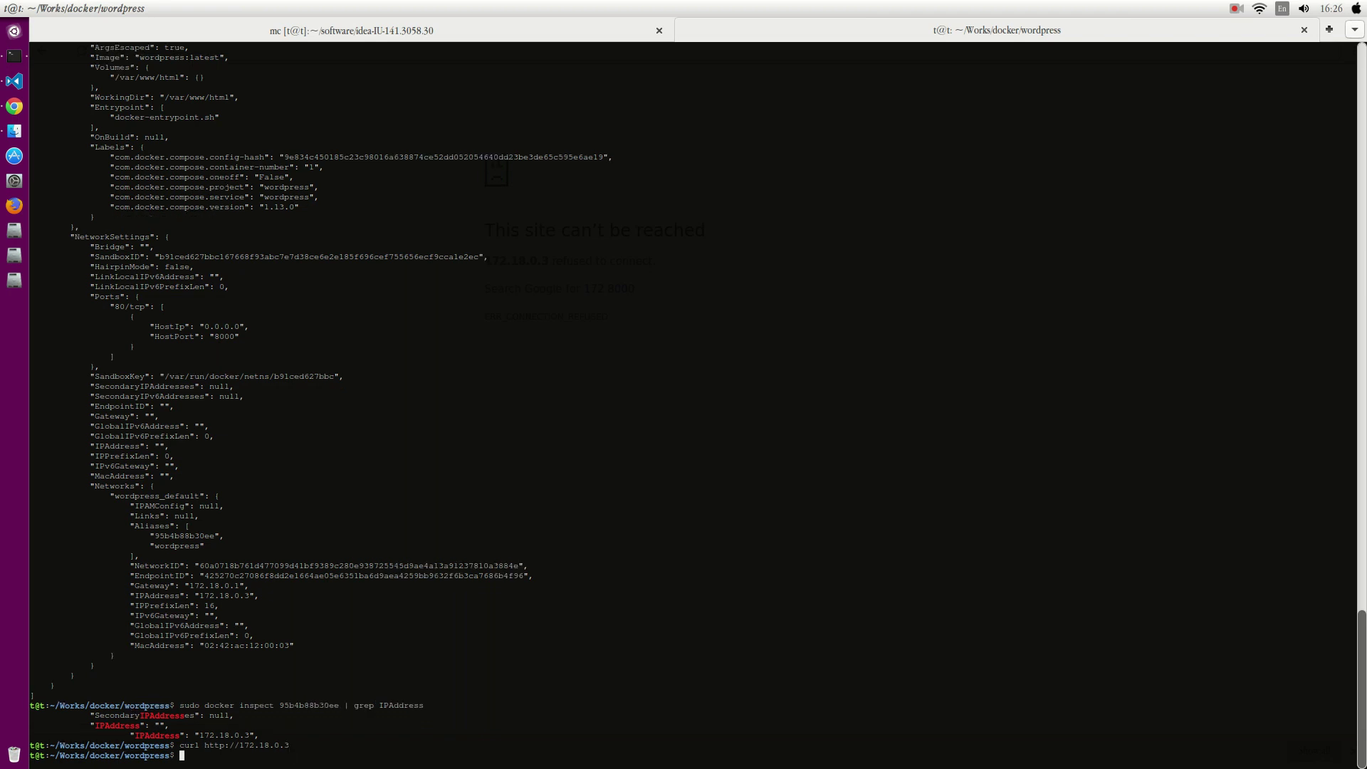
{"action": "type", "text": "ping 1"}
{"action": "key", "text": "alt+Tab"}
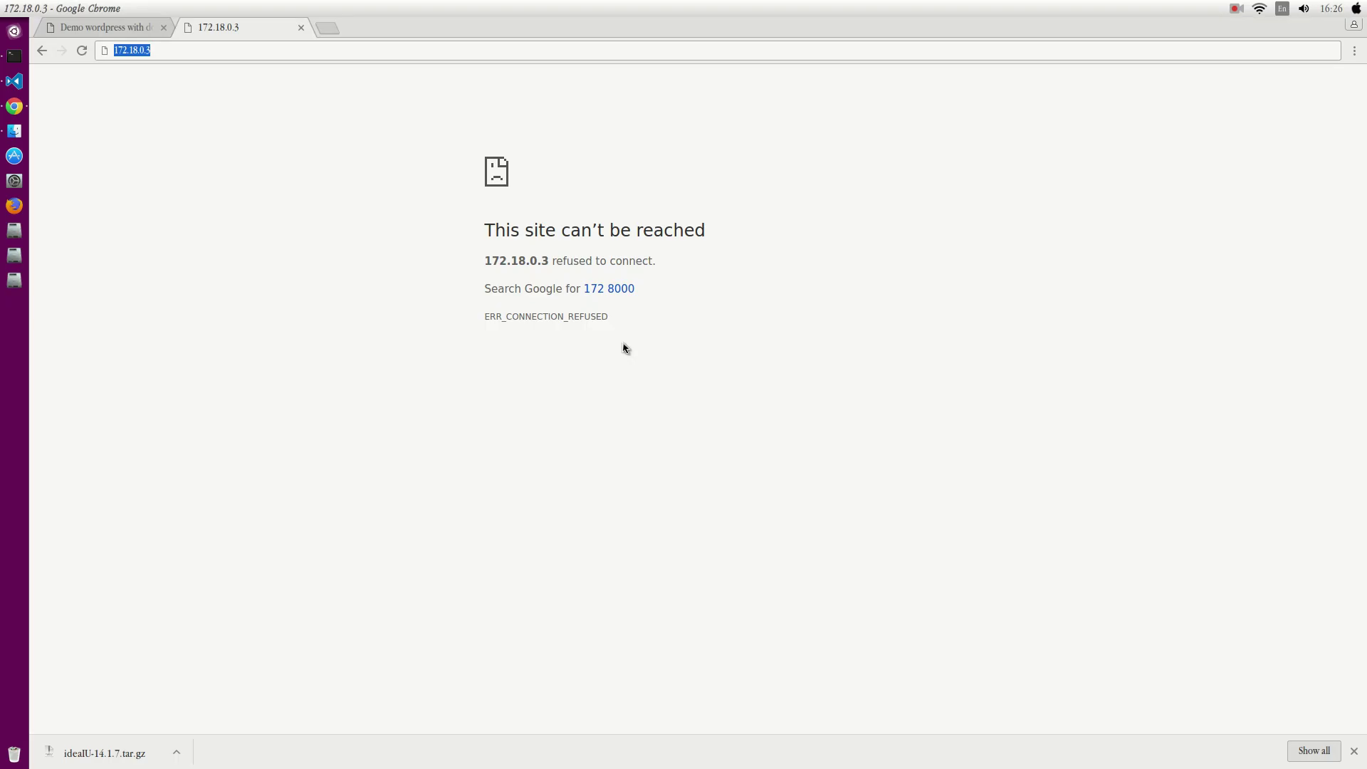
Pick apart the localhost:8000 address in the first tab, then switch to the 172.18.0.3 tab
{"action": "left_click", "coordinate": [102, 27]}
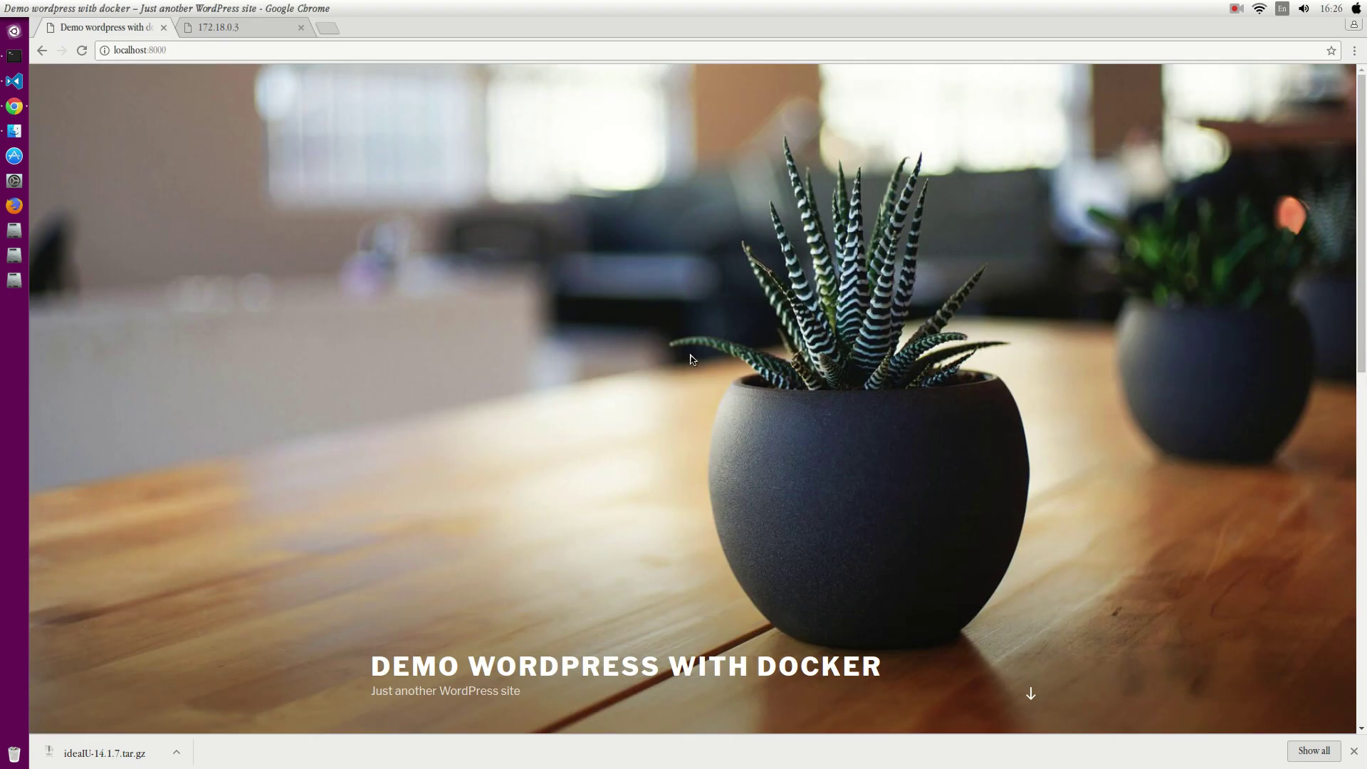
{"action": "scroll", "coordinate": [679, 364], "scroll_direction": "down", "scroll_amount": 5}
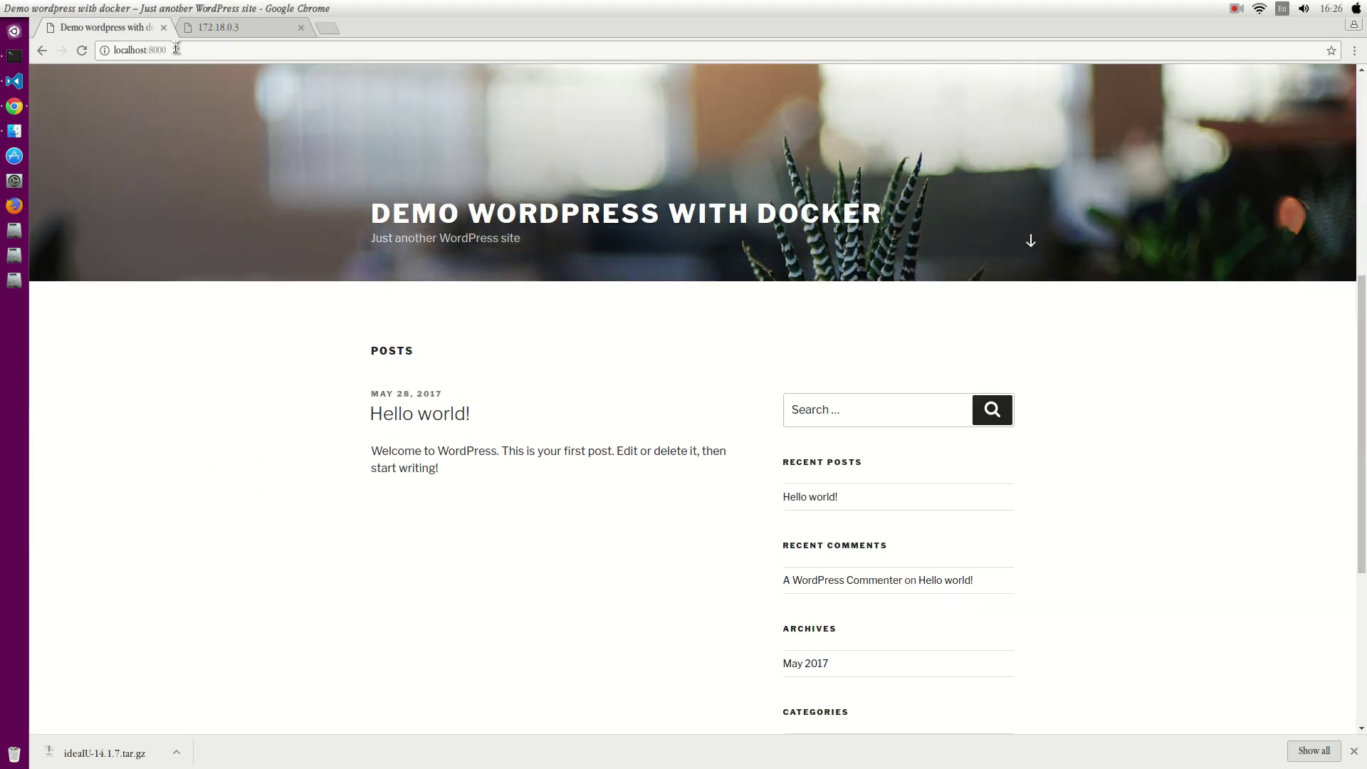
{"action": "left_click", "coordinate": [176, 49]}
{"action": "double_click", "coordinate": [129, 50]}
{"action": "triple_click", "coordinate": [129, 50]}
{"action": "double_click", "coordinate": [156, 49]}
{"action": "left_click", "coordinate": [224, 50]}
{"action": "left_click", "coordinate": [246, 29]}
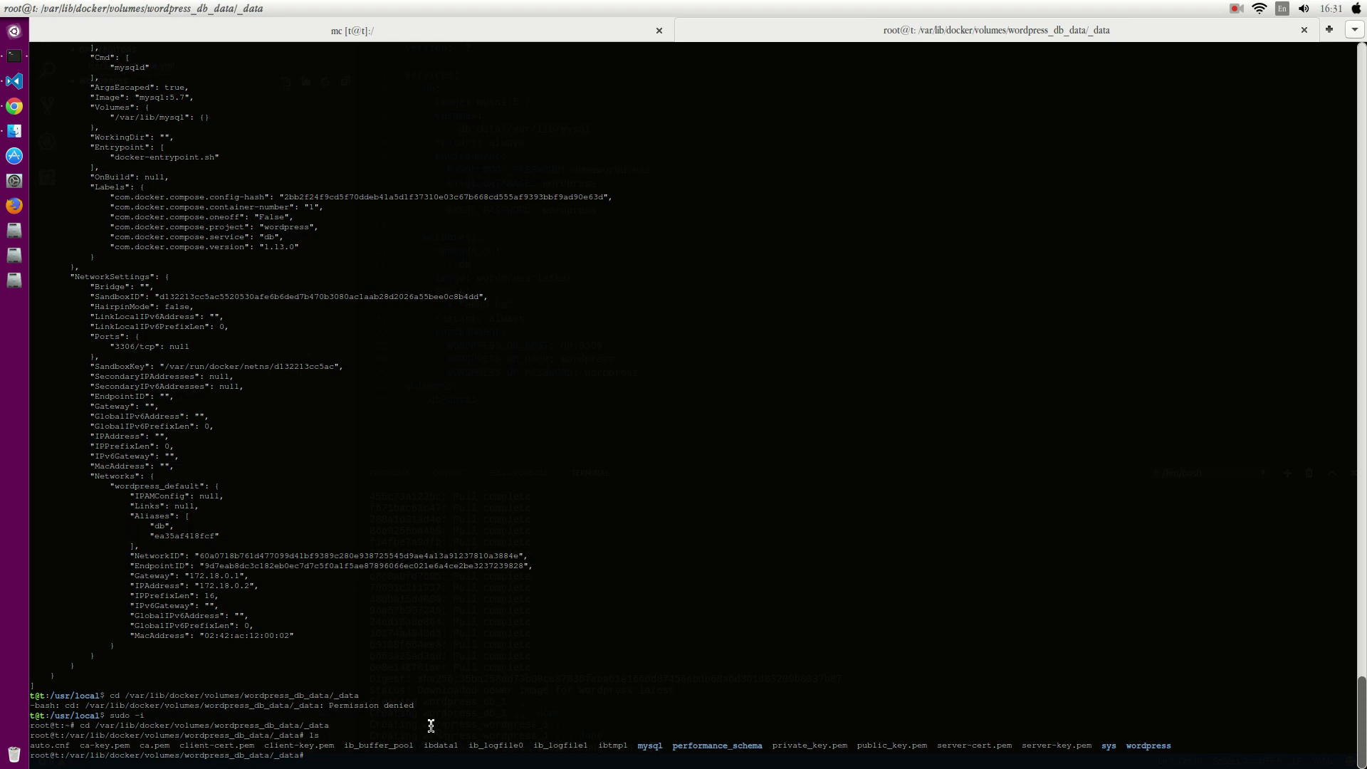
{"action": "scroll", "coordinate": [299, 366], "scroll_direction": "up", "scroll_amount": 3}
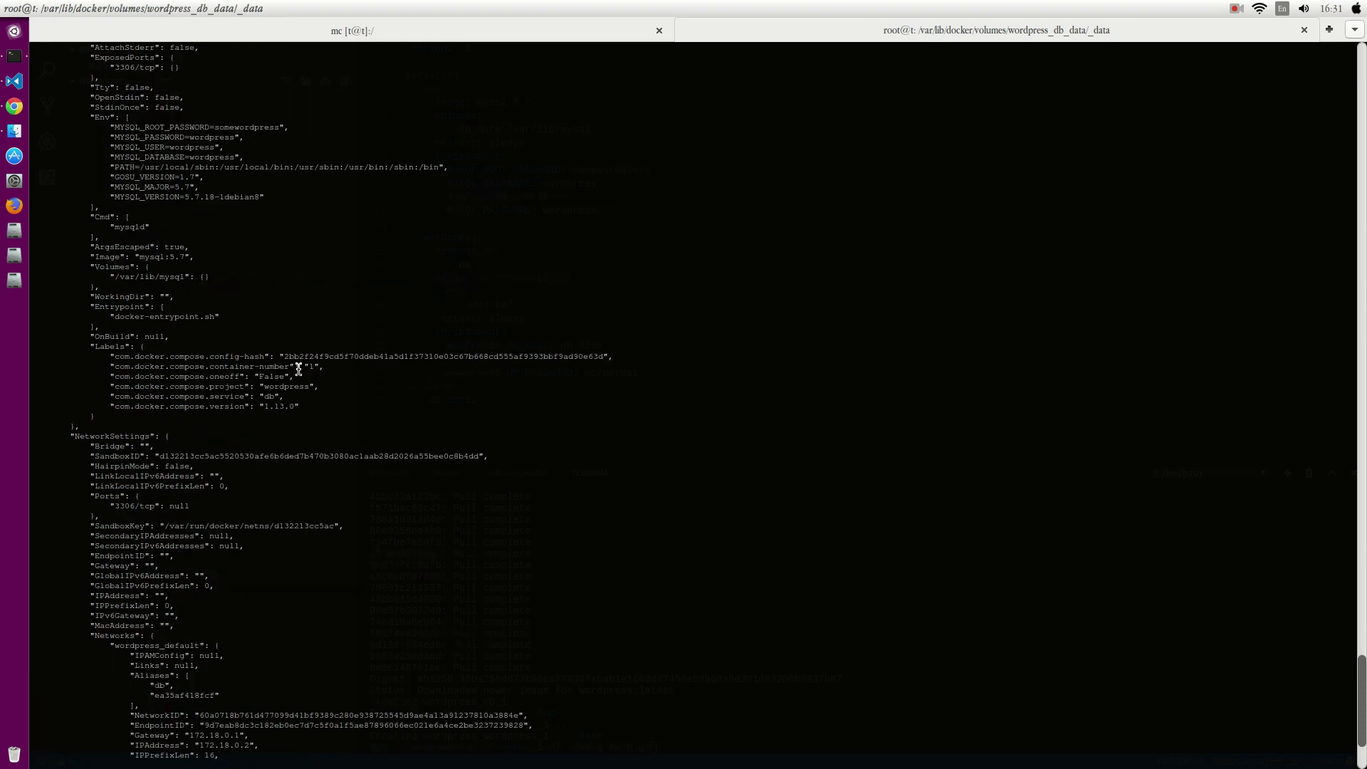
{"action": "scroll", "coordinate": [217, 550], "scroll_direction": "up", "scroll_amount": 5}
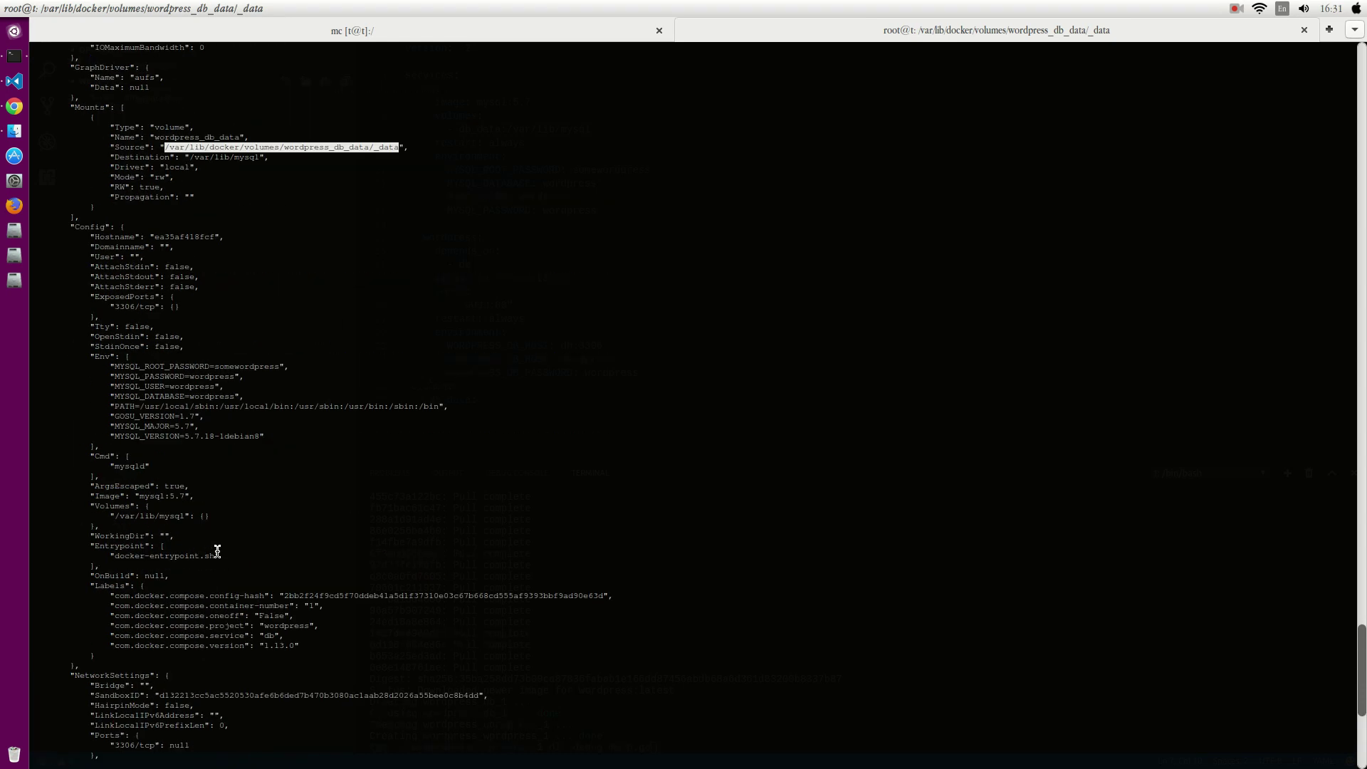
{"action": "scroll", "coordinate": [230, 490], "scroll_direction": "up", "scroll_amount": 5}
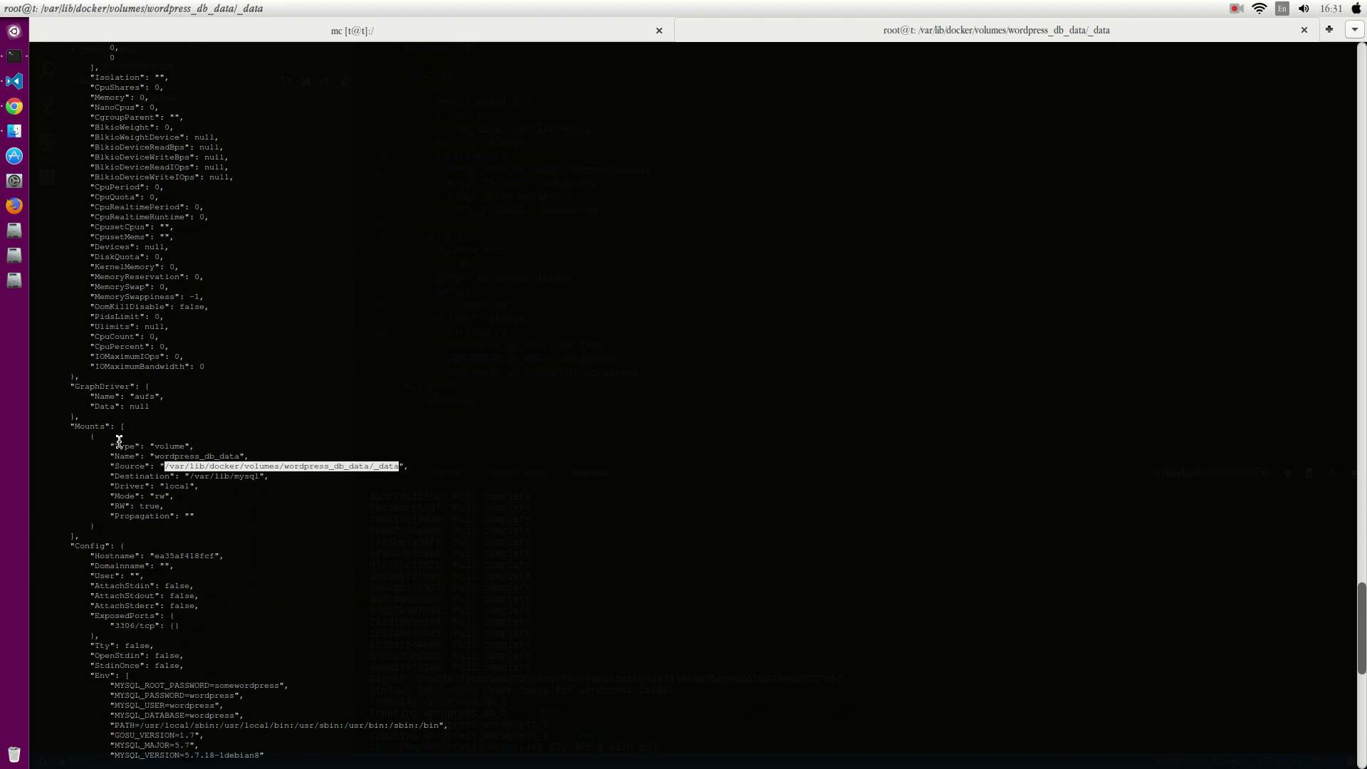
Select the volume name wordpress_db_data and its full source path in the inspect output
{"action": "double_click", "coordinate": [176, 456]}
{"action": "double_click", "coordinate": [338, 466]}
{"action": "scroll", "coordinate": [537, 677], "scroll_direction": "down", "scroll_amount": 10}
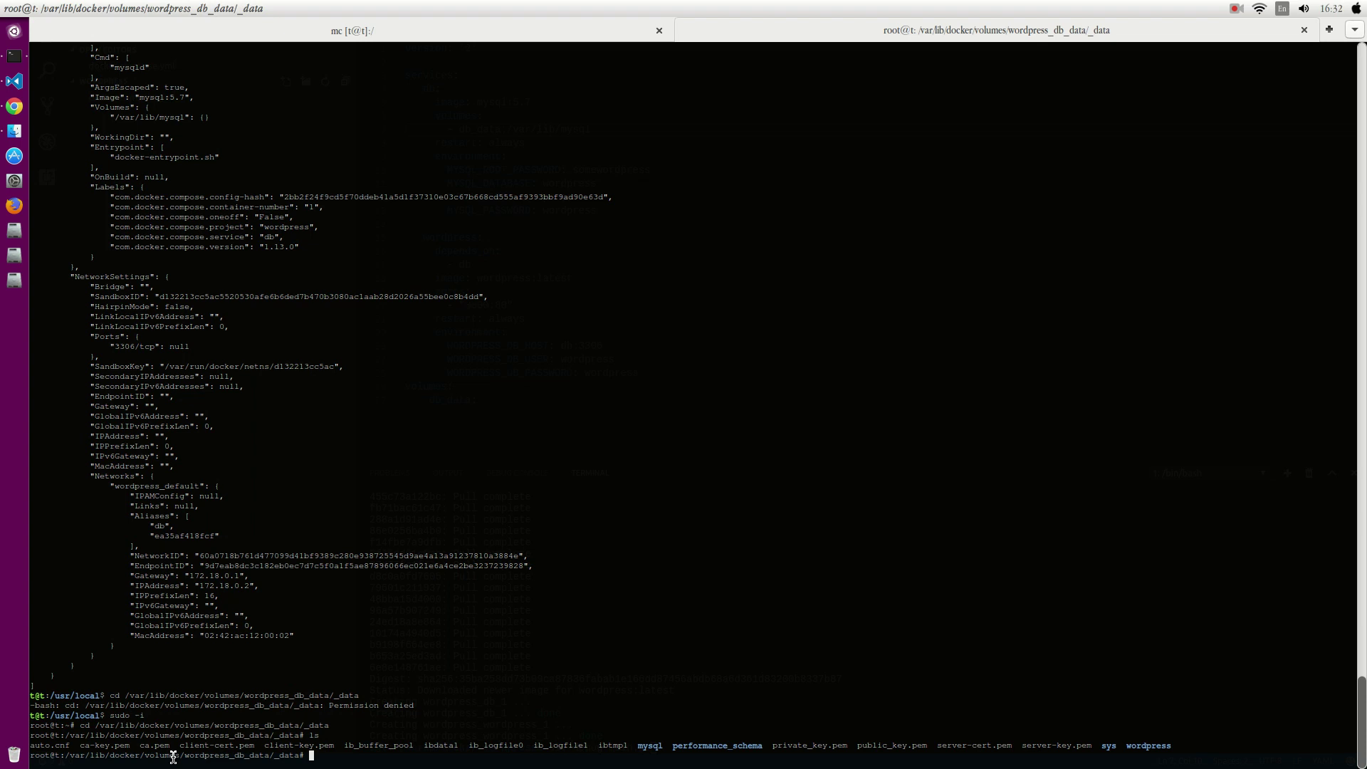
{"action": "type", "text": "exit"}
Exit the root shell and try docker-compose down -v, which fails without a compose file
{"action": "key", "text": "Return"}
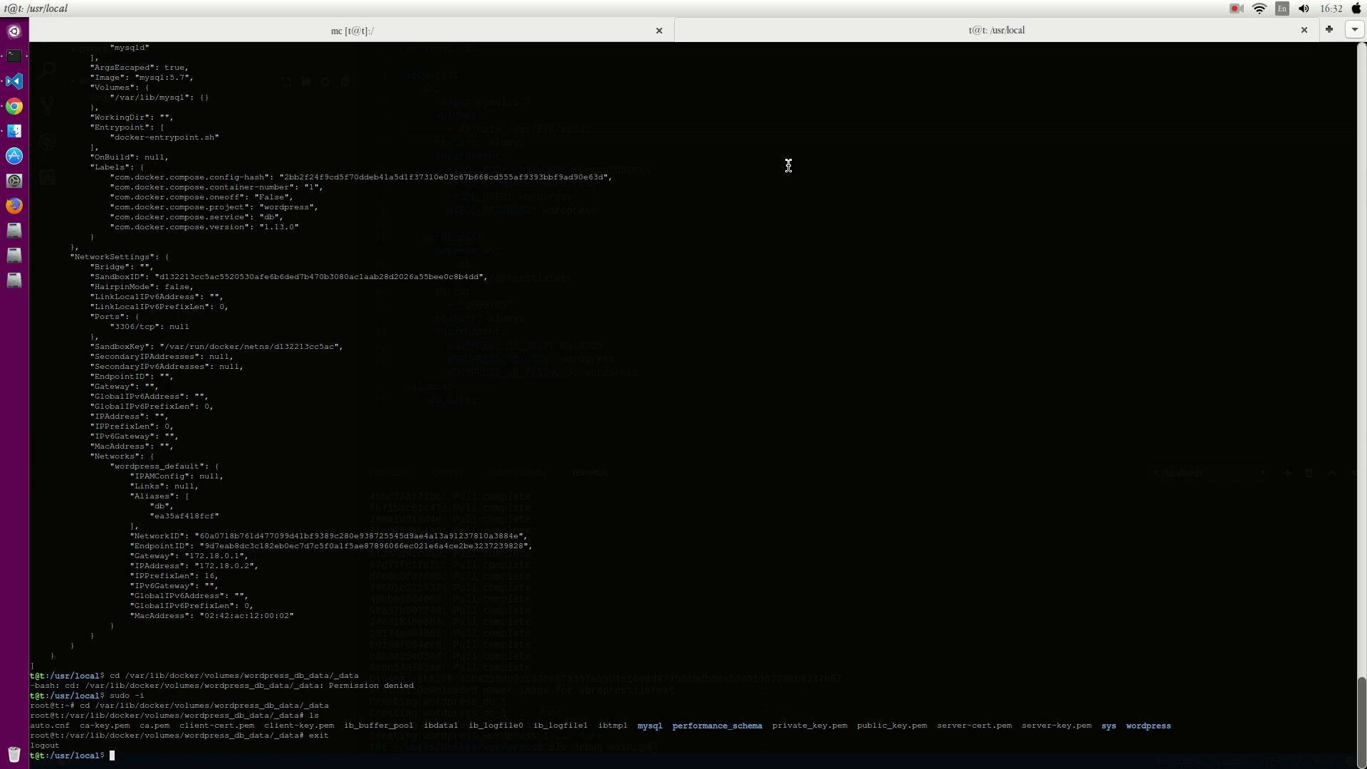
{"action": "type", "text": "sudo docker-compose down -v"}
{"action": "key", "text": "Return"}
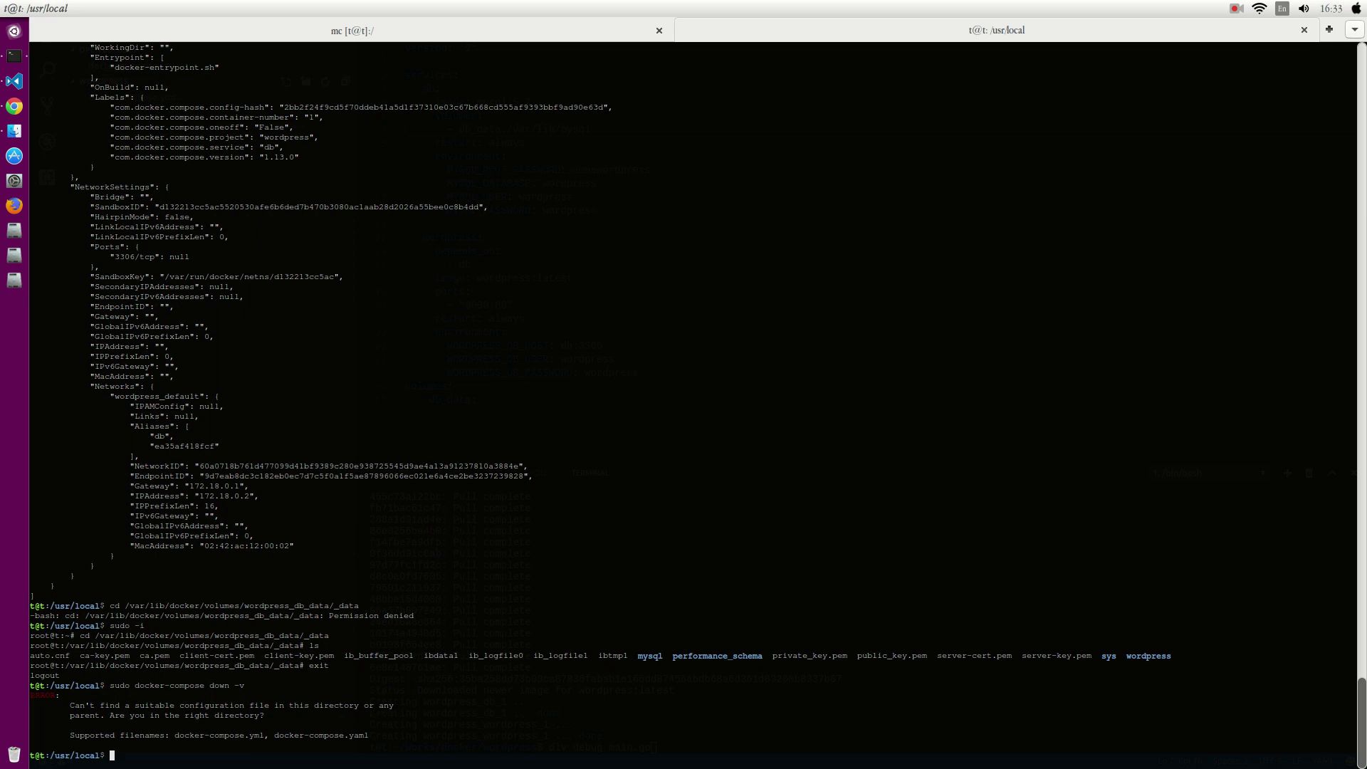
{"action": "key", "text": "alt+Tab"}
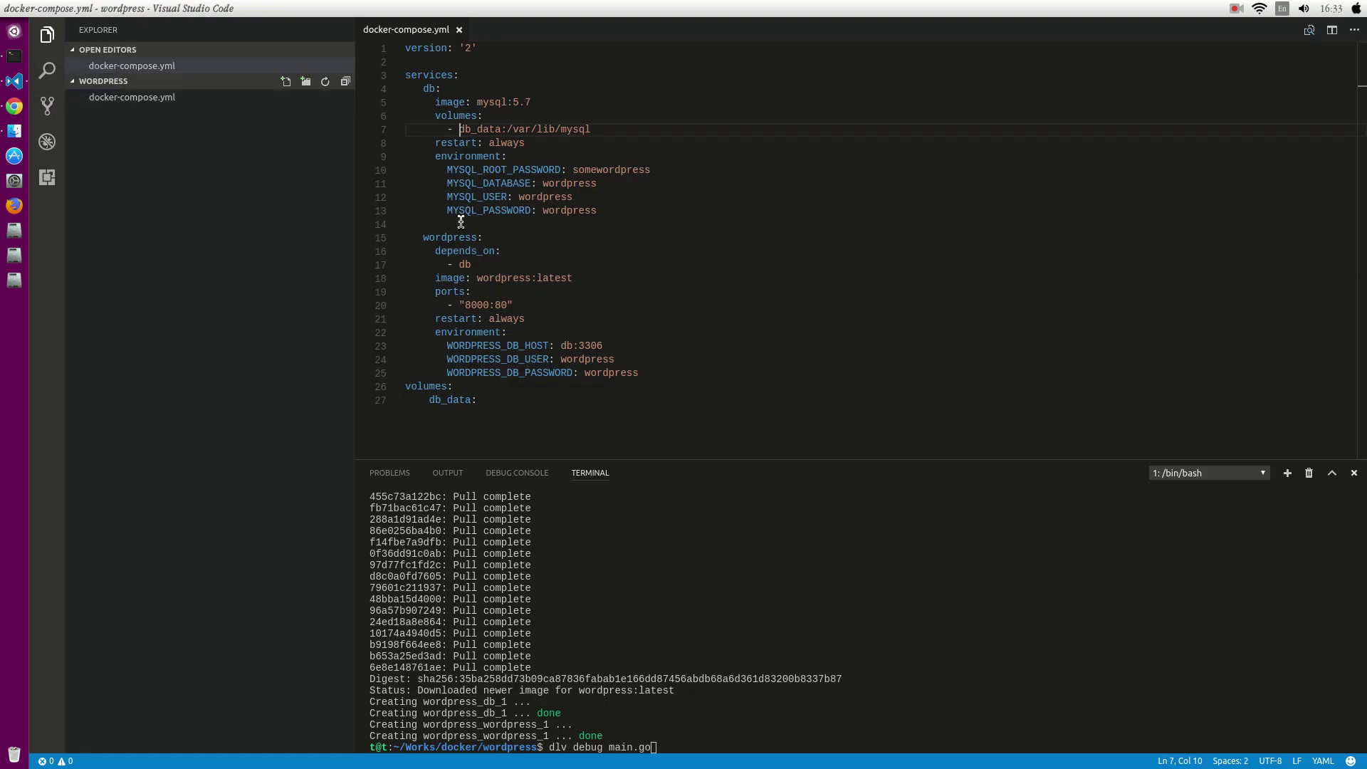
Copy docker-compose.yml's path and cd into its wordpress project folder
{"action": "right_click", "coordinate": [188, 98]}
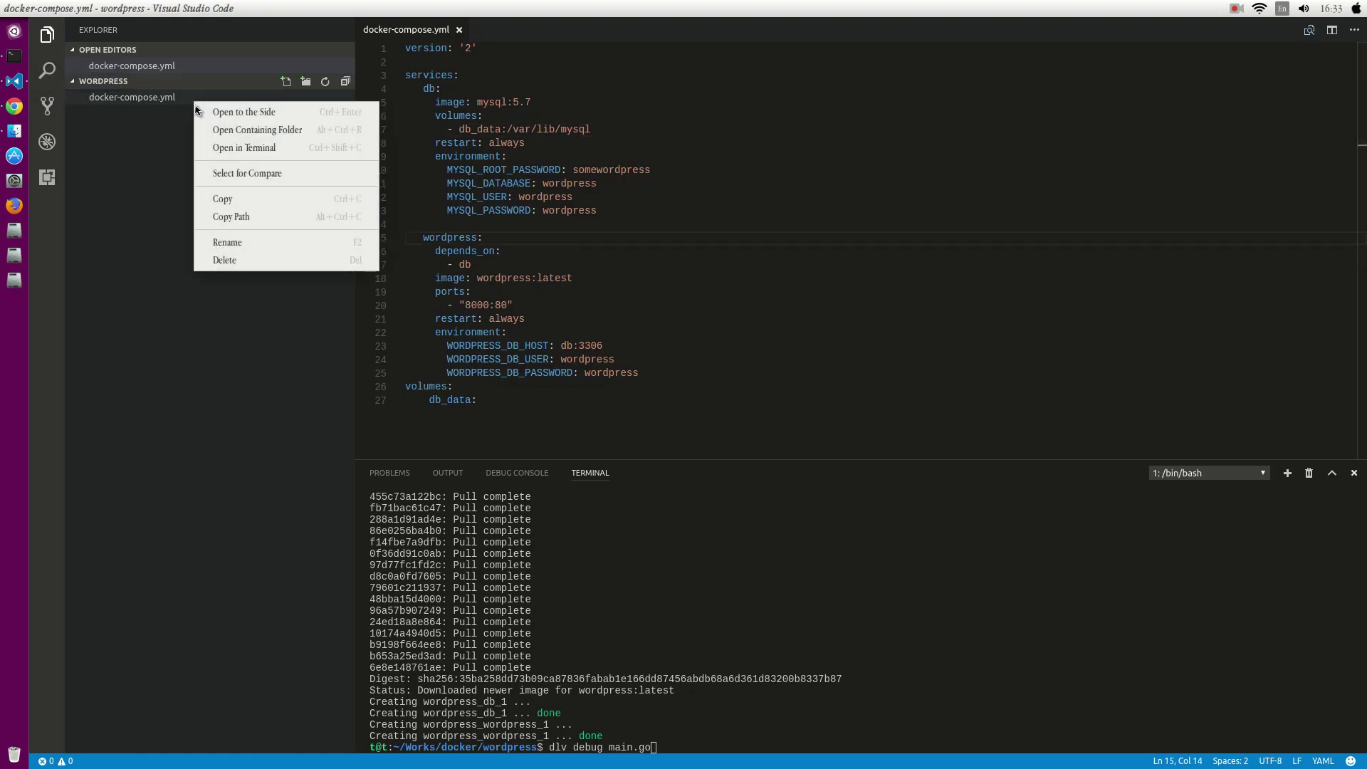
{"action": "left_click", "coordinate": [252, 223]}
{"action": "key", "text": "alt+Tab"}
{"action": "type", "text": "cd"}
{"action": "type", "text": "/home/t/Works/docker/wordpress/docker-compose.yml"}
{"action": "key", "text": "BackSpace"}
{"action": "key", "text": "BackSpace"}
{"action": "key", "text": "BackSpace"}
Run sudo docker-compose down -v in the wordpress folder, removing containers, network and volume
{"action": "key", "text": "Return"}
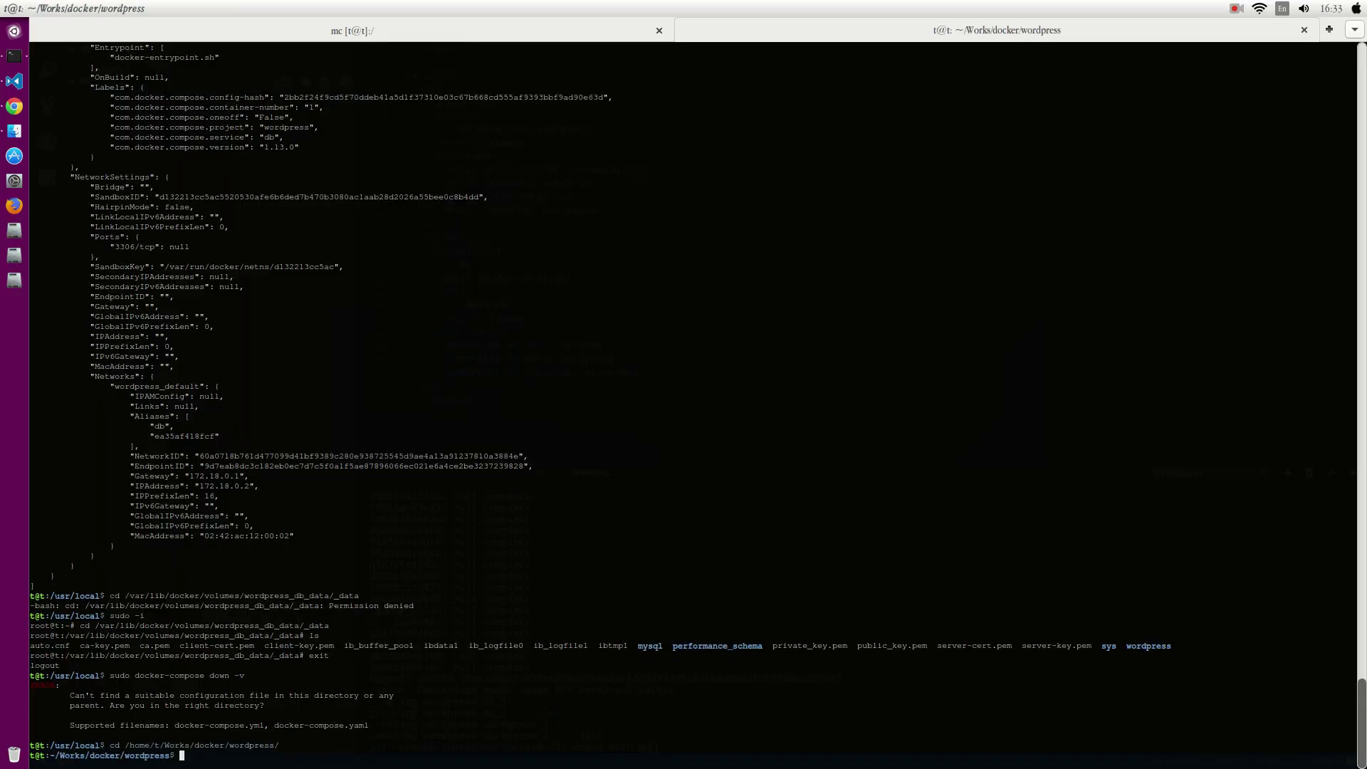
{"action": "type", "text": "su"}
{"action": "key", "text": "BackSpace"}
{"action": "key", "text": "BackSpace"}
{"action": "type", "text": "sudo docker-compose down -v"}
{"action": "key", "text": "Return"}
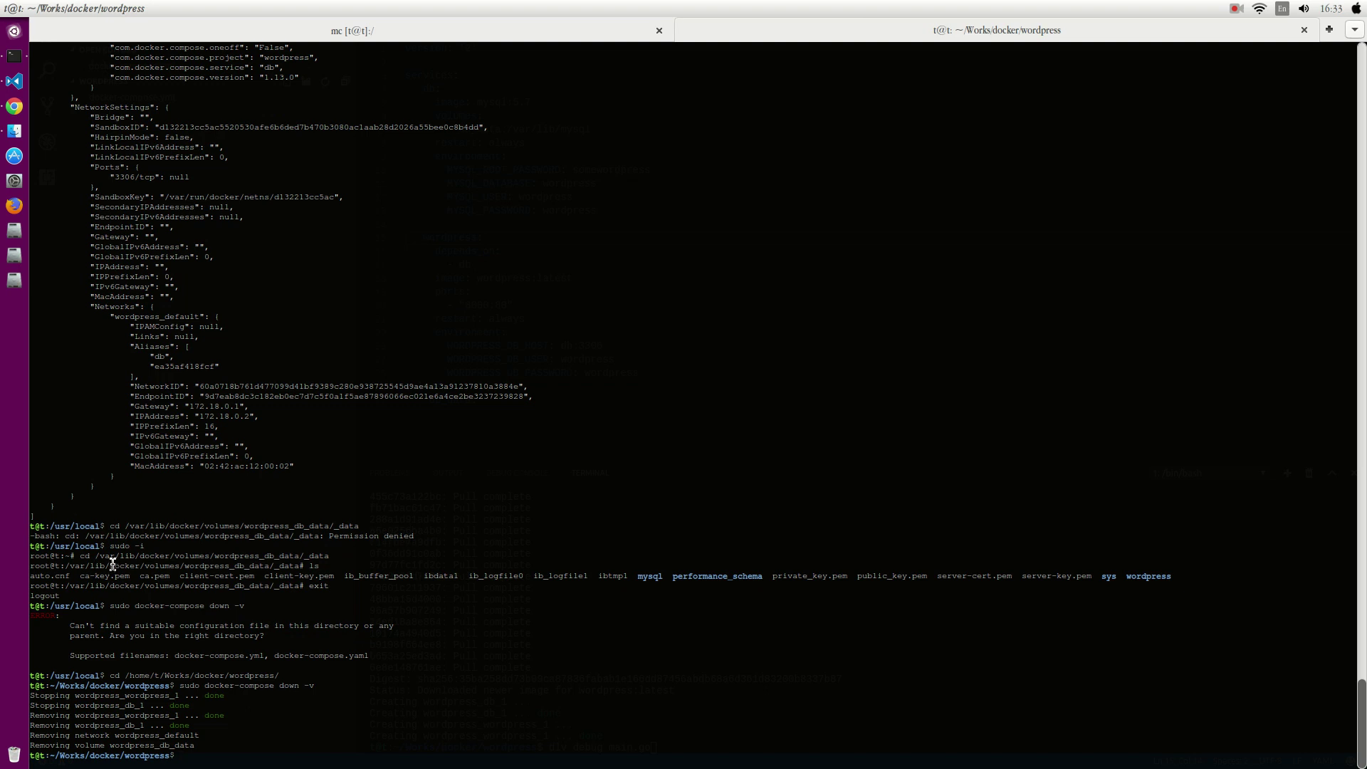
List the copied wordpress_db_data volume path with ll, again as root, confirming it's gone
{"action": "left_click_drag", "start_coordinate": [95, 556], "coordinate": [326, 555]}
{"action": "right_click", "coordinate": [325, 558]}
{"action": "left_click", "coordinate": [353, 594]}
{"action": "type", "text": "ll"}
{"action": "key", "text": "ctrl+shift+v"}
{"action": "key", "text": "Return"}
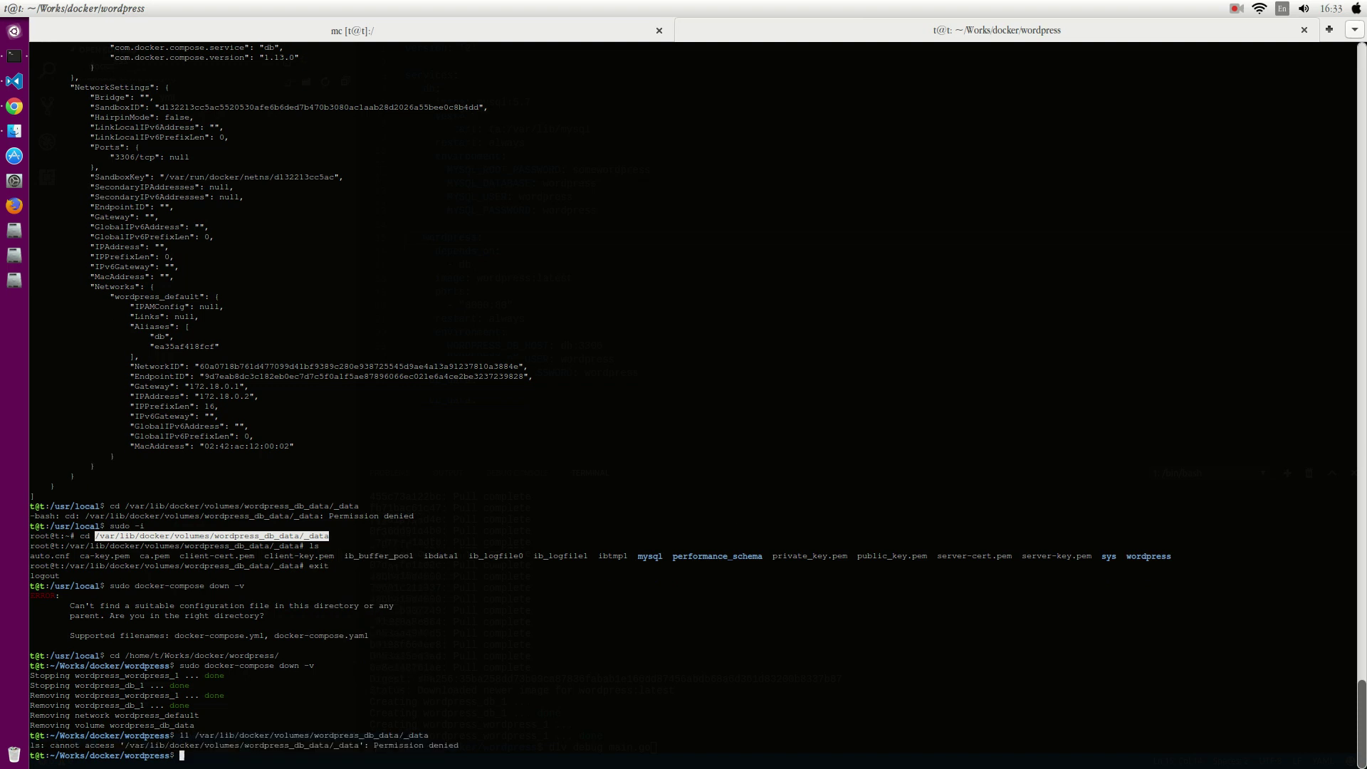
{"action": "type", "text": "sudo "}
{"action": "type", "text": "-i"}
{"action": "key", "text": "Return"}
{"action": "type", "text": "ll"}
{"action": "key", "text": "ctrl+shift+v"}
{"action": "key", "text": "Return"}
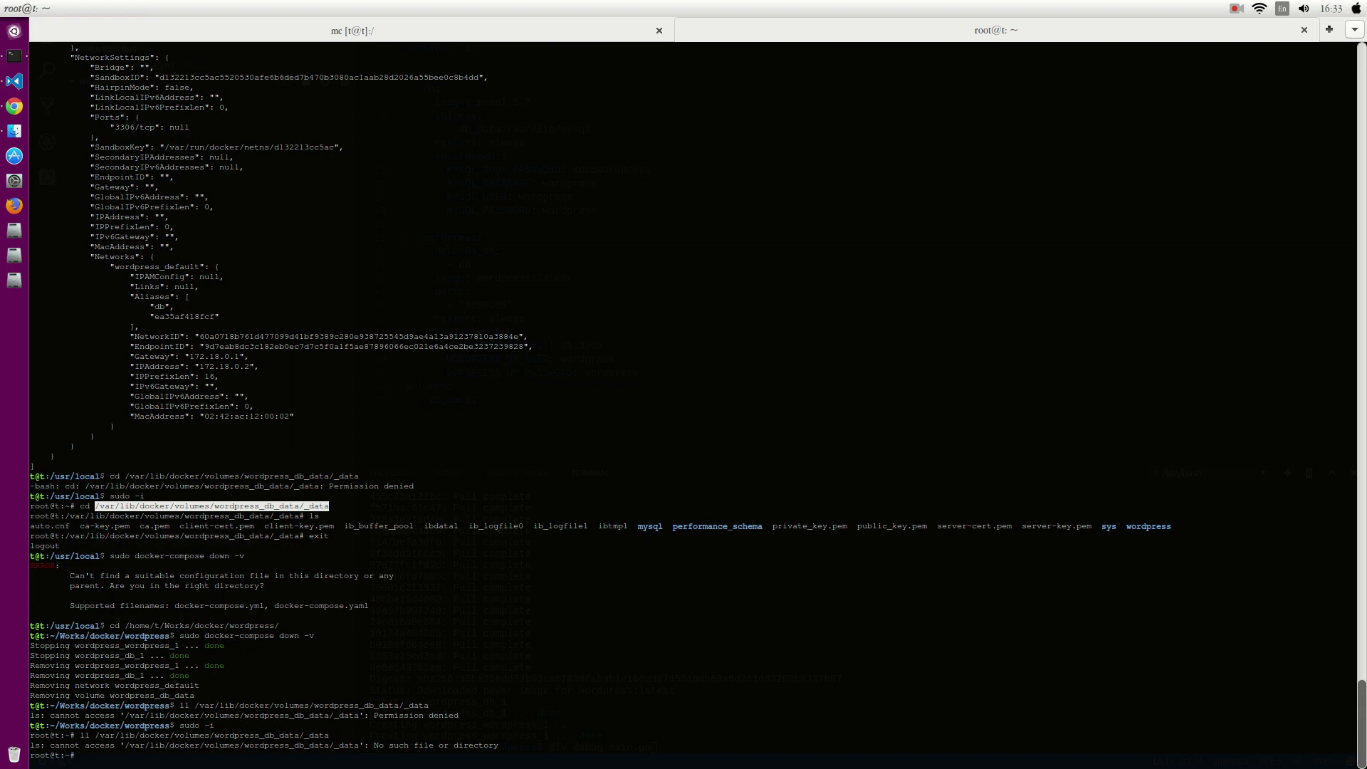
{"action": "type", "text": "cd /"}
{"action": "type", "text": "var/lib/"}
{"action": "type", "text": "docck"}
List /var/lib/docker/volumes/, which now holds only metadata.db
{"action": "key", "text": "BackSpace"}
{"action": "key", "text": "BackSpace"}
{"action": "type", "text": "ker/volumes/"}
{"action": "key", "text": "Return"}
{"action": "type", "text": "ls"}
{"action": "key", "text": "Return"}
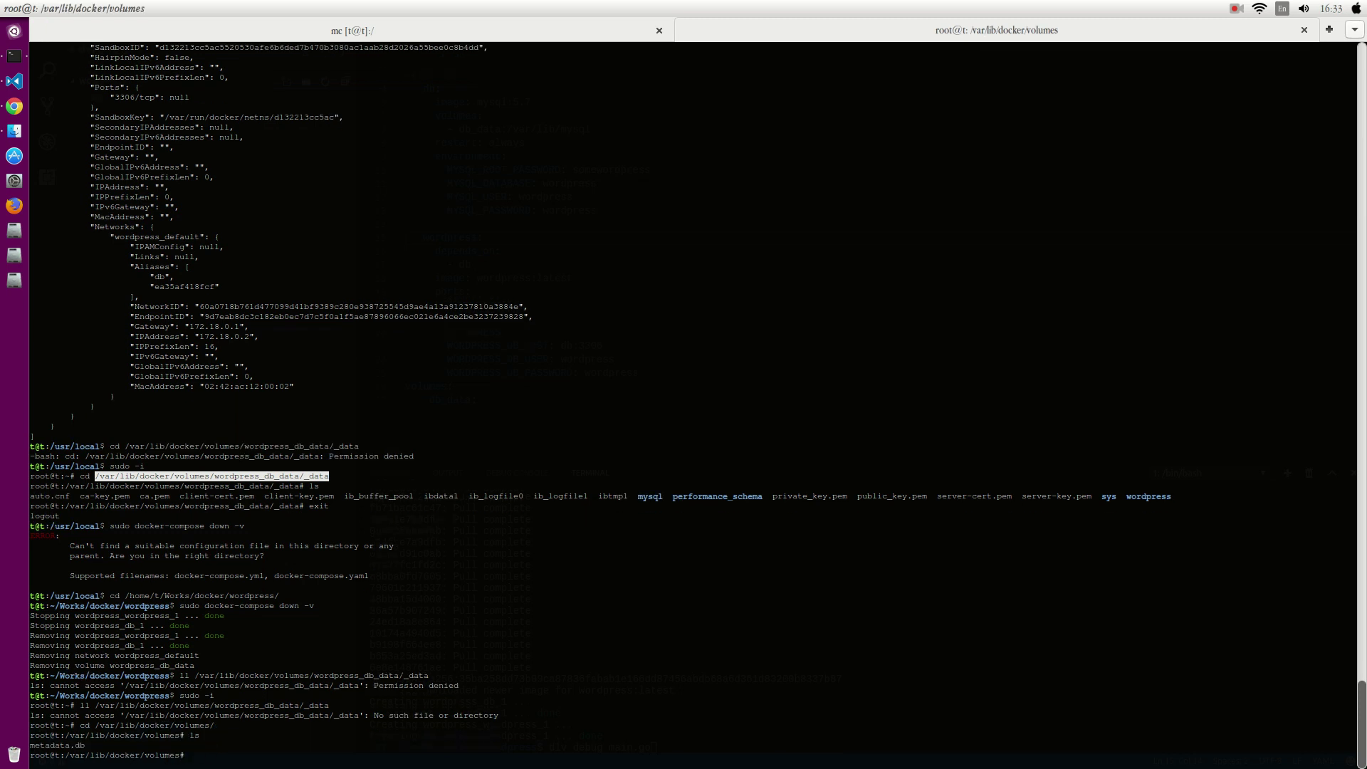